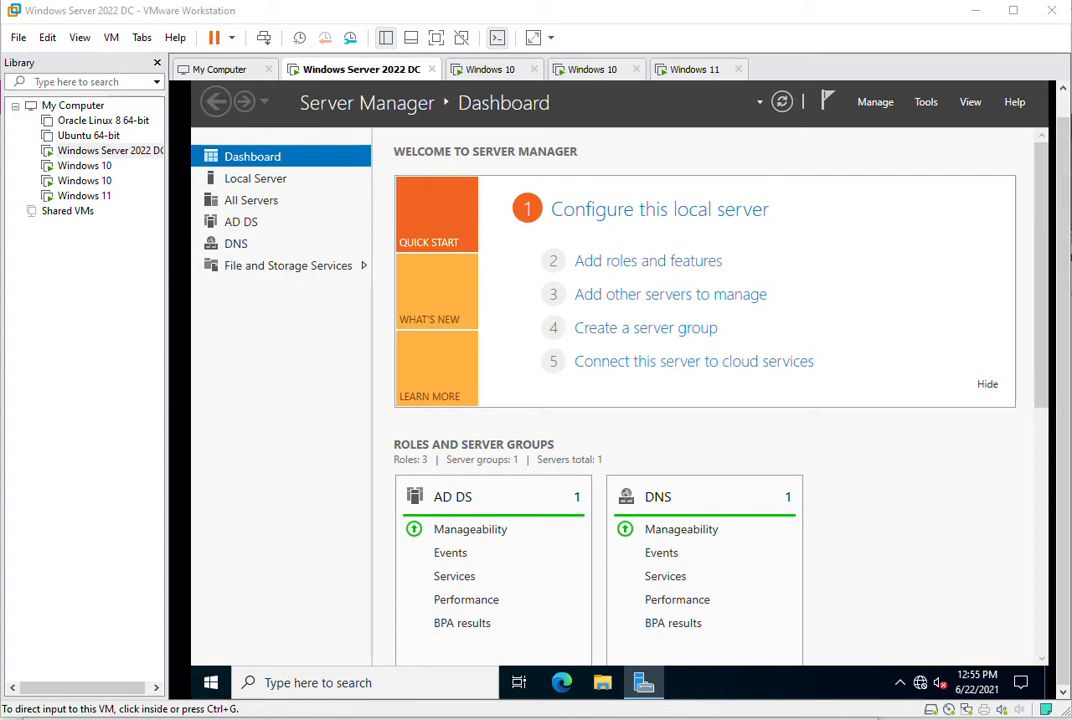
Step: Open the Group Policy Management console by running gpmc.msc
right_click(214, 682)
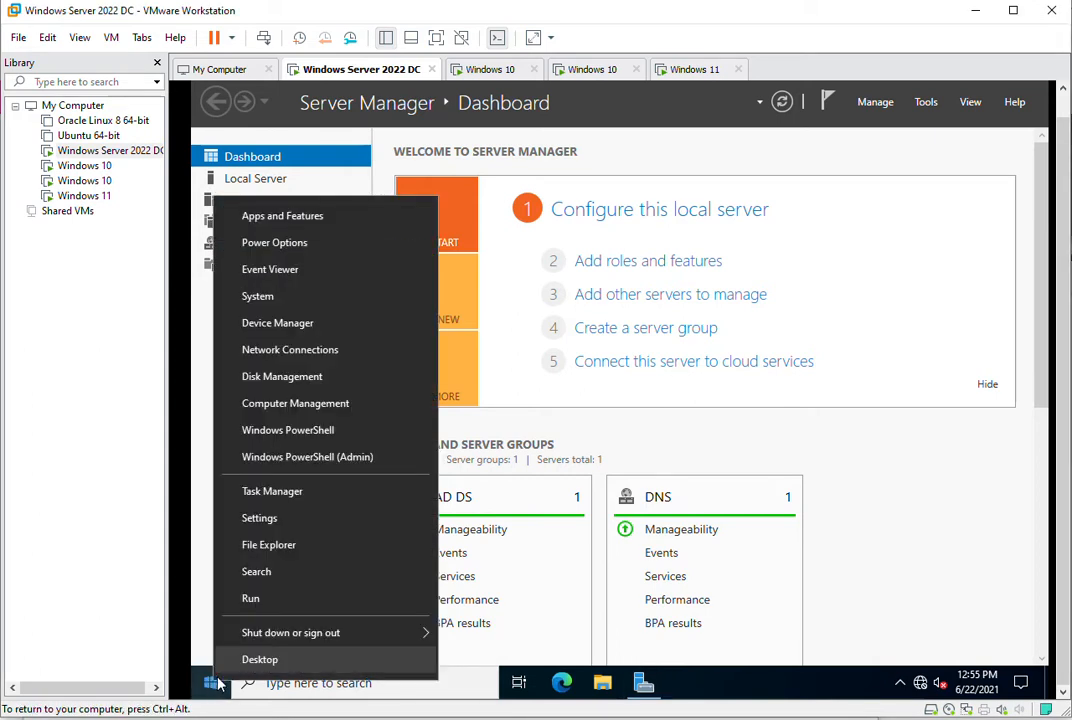
left_click(262, 599)
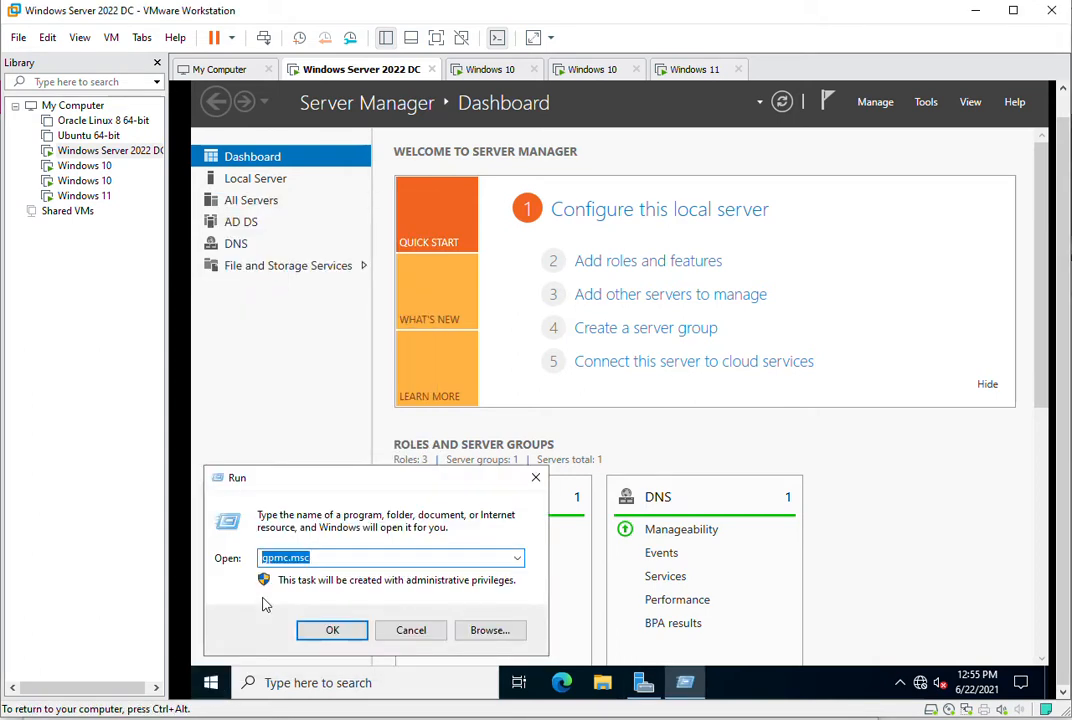
key("Return")
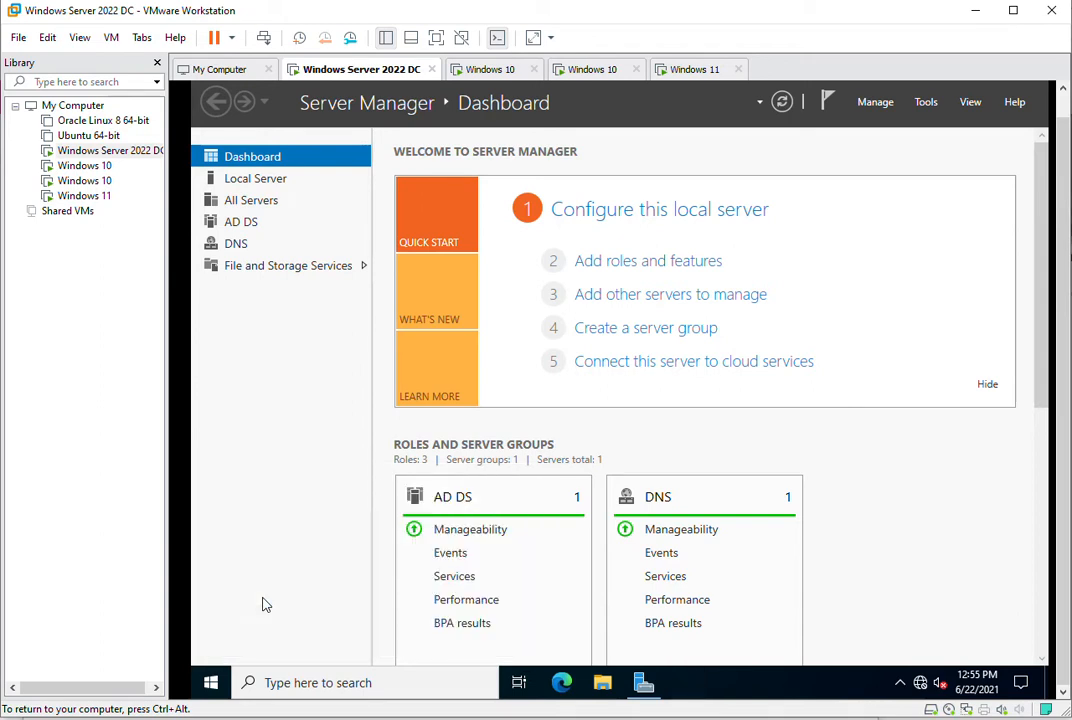
Step: Create a GPO named Storage_Sense_Policy linked to the infoalias.local domain, with no source starter GPO
right_click(282, 174)
left_click(307, 184)
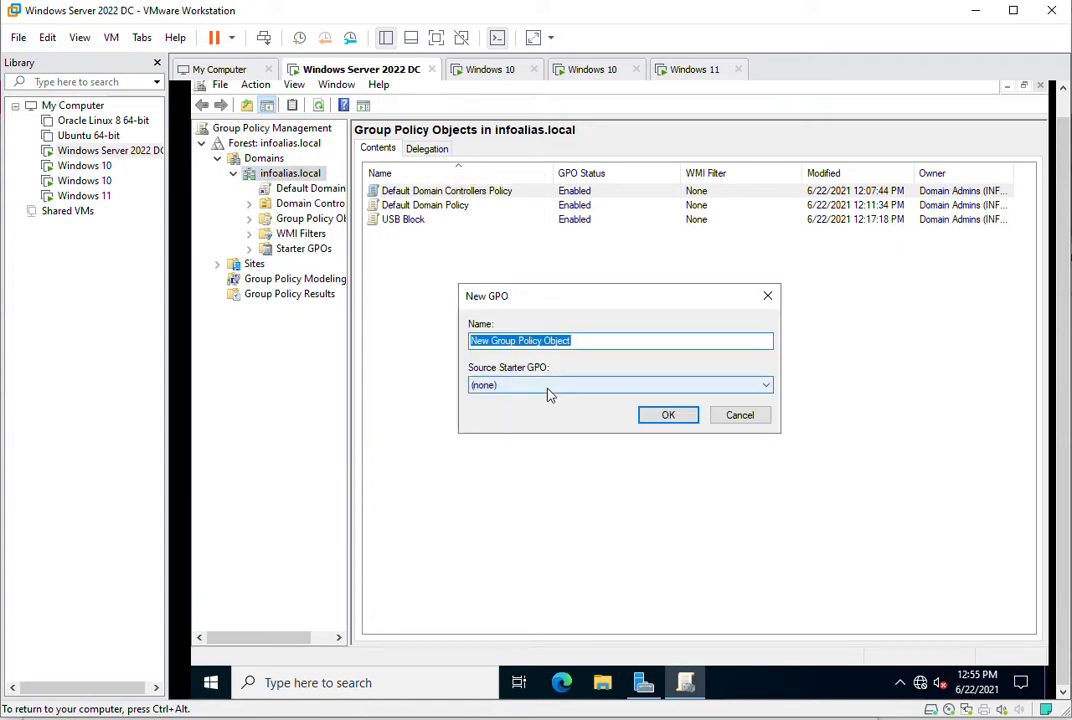
type("Storage ")
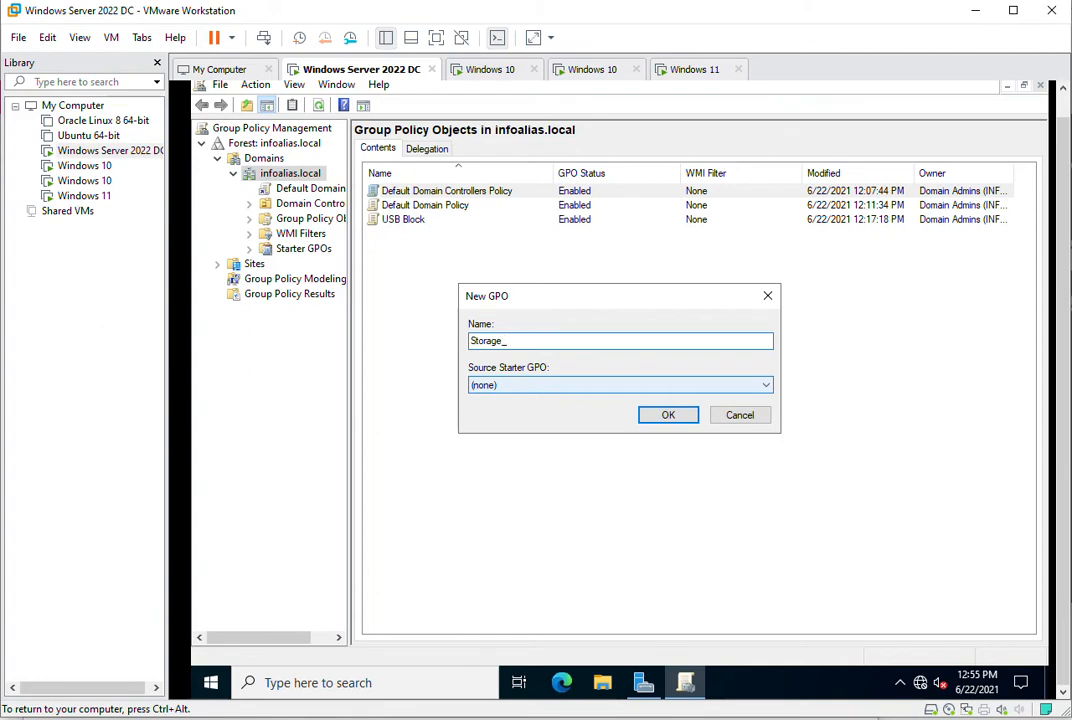
type("Sense_Policy")
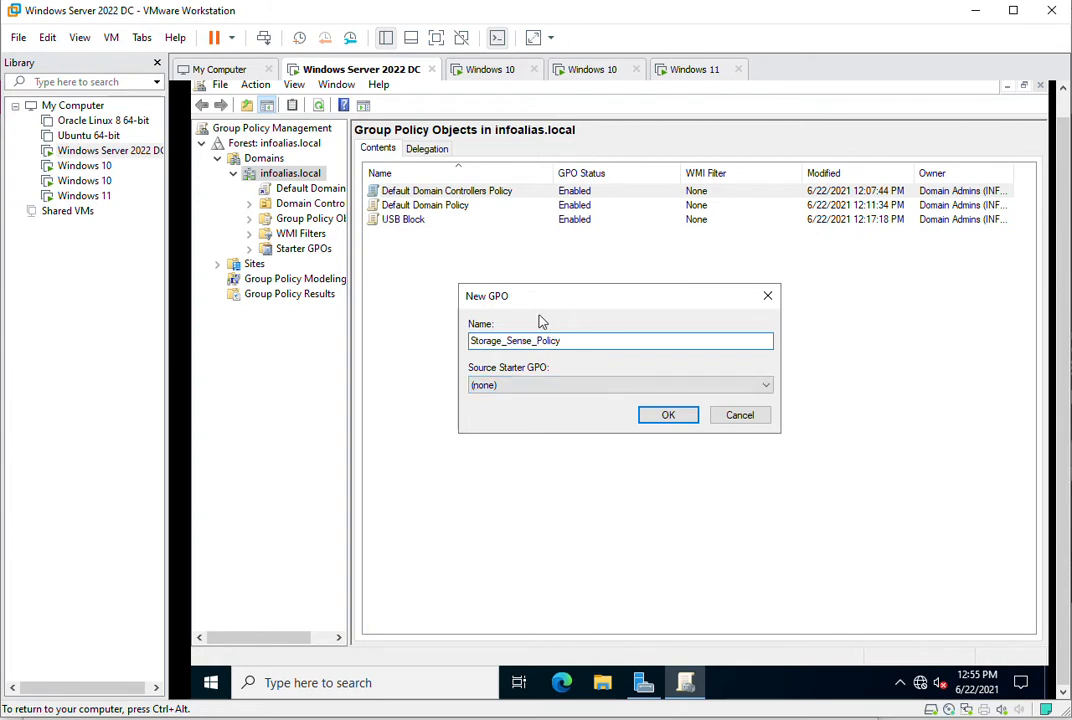
left_click(665, 415)
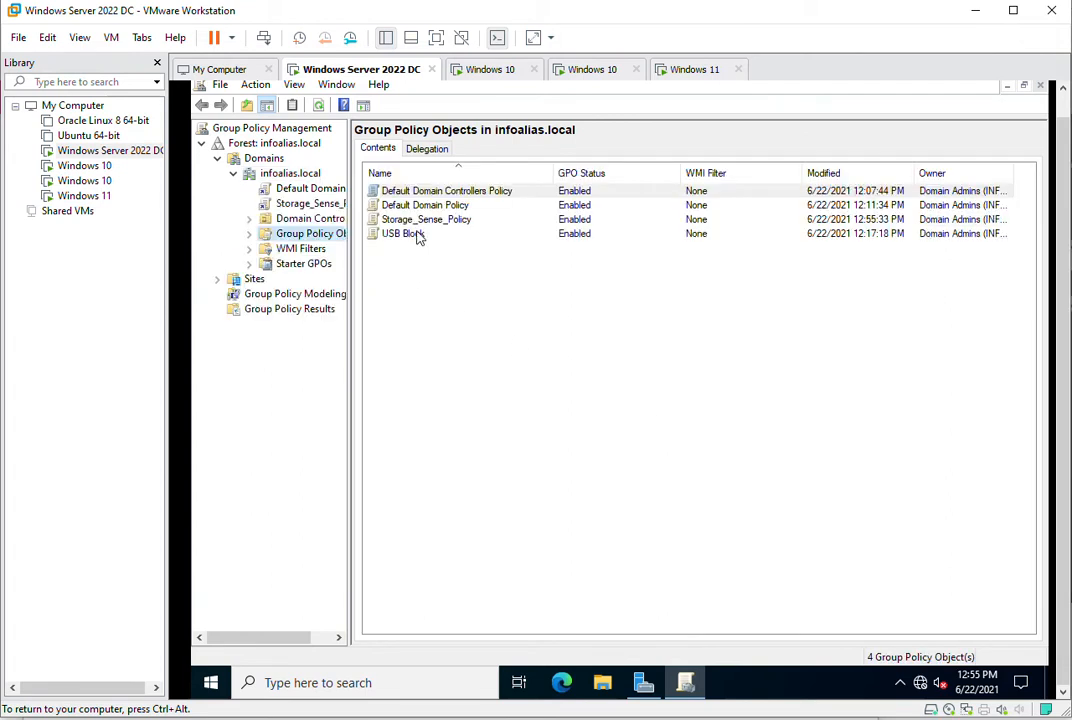
Step: Open Storage_Sense_Policy from the Group Policy Objects container for editing
left_click_drag(405, 222, 297, 234)
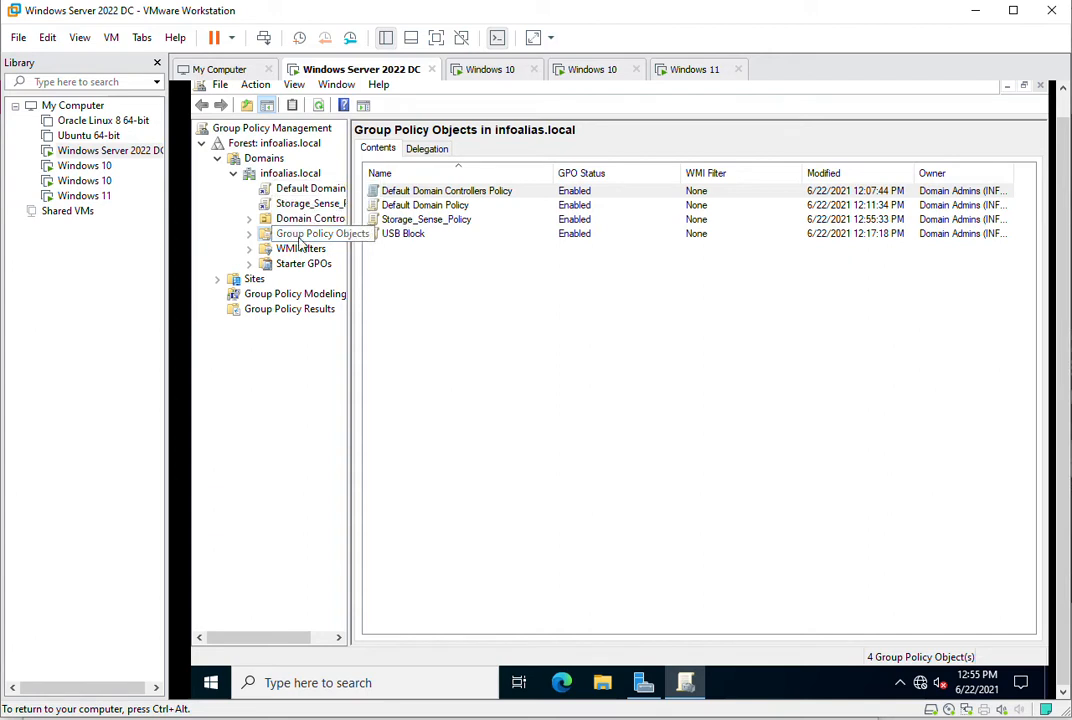
right_click(397, 225)
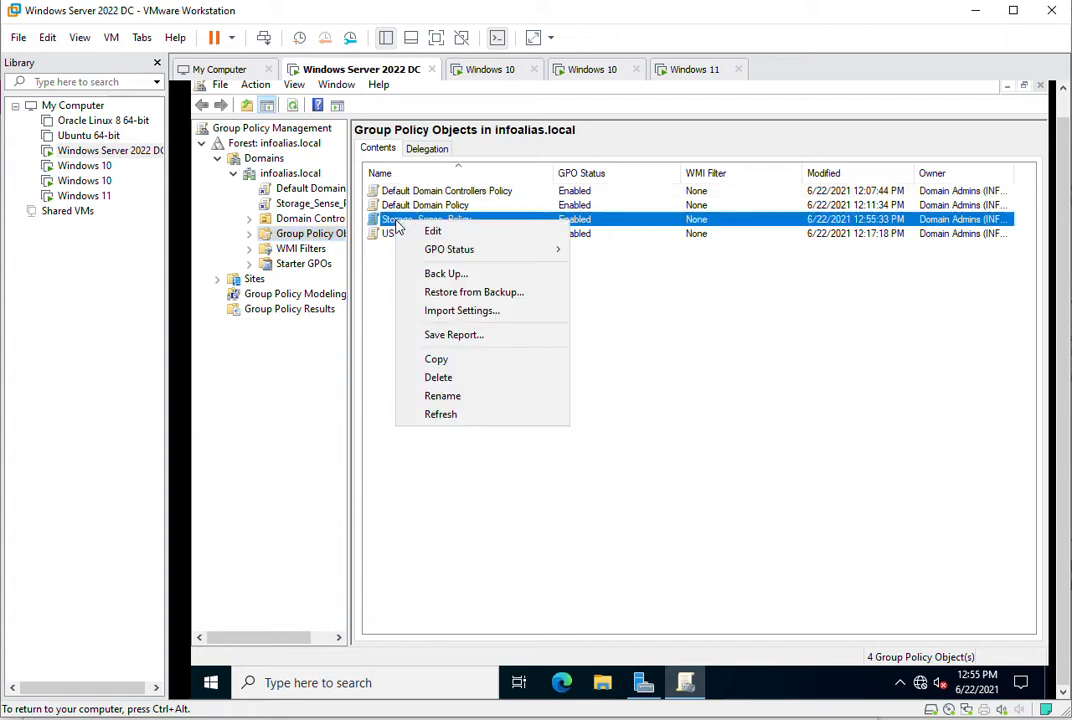
left_click(432, 232)
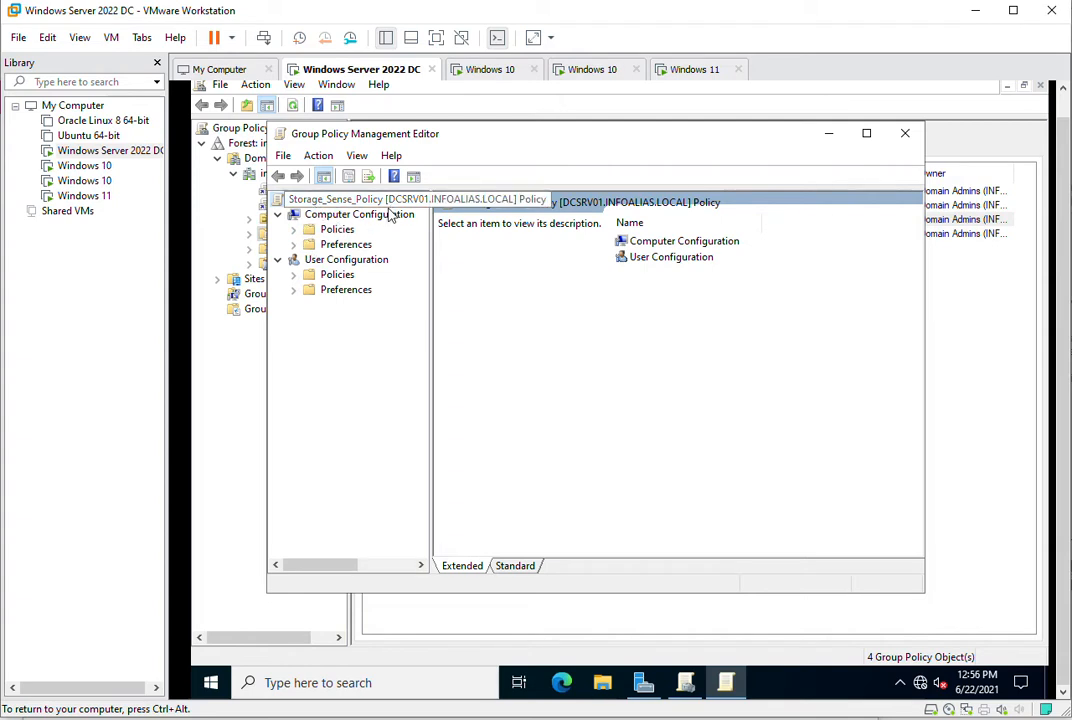
Step: Show the Storage Sense policies under Computer Configuration > Policies > Administrative Templates > System in a maximized editor window
left_click(294, 230)
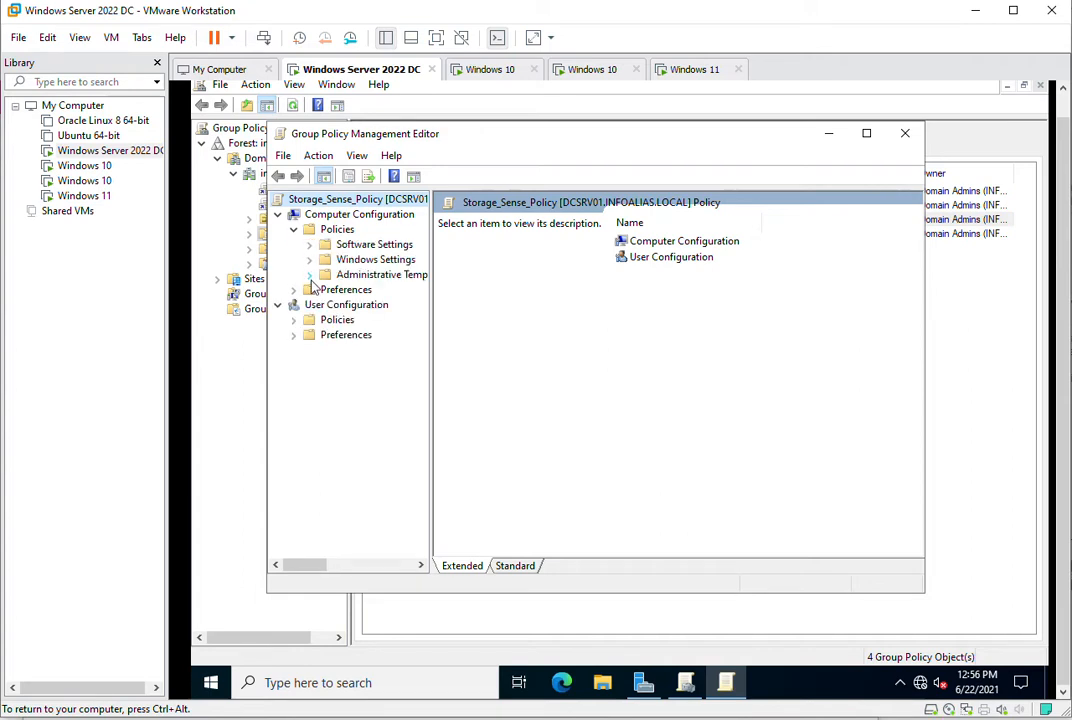
left_click(310, 275)
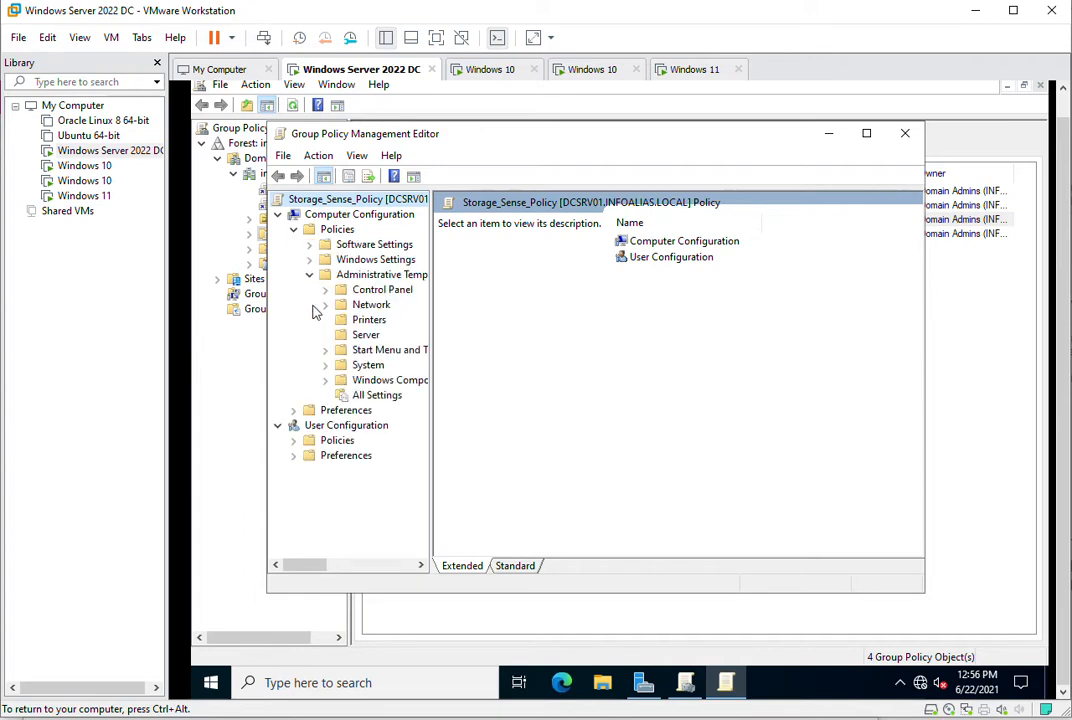
double_click(360, 366)
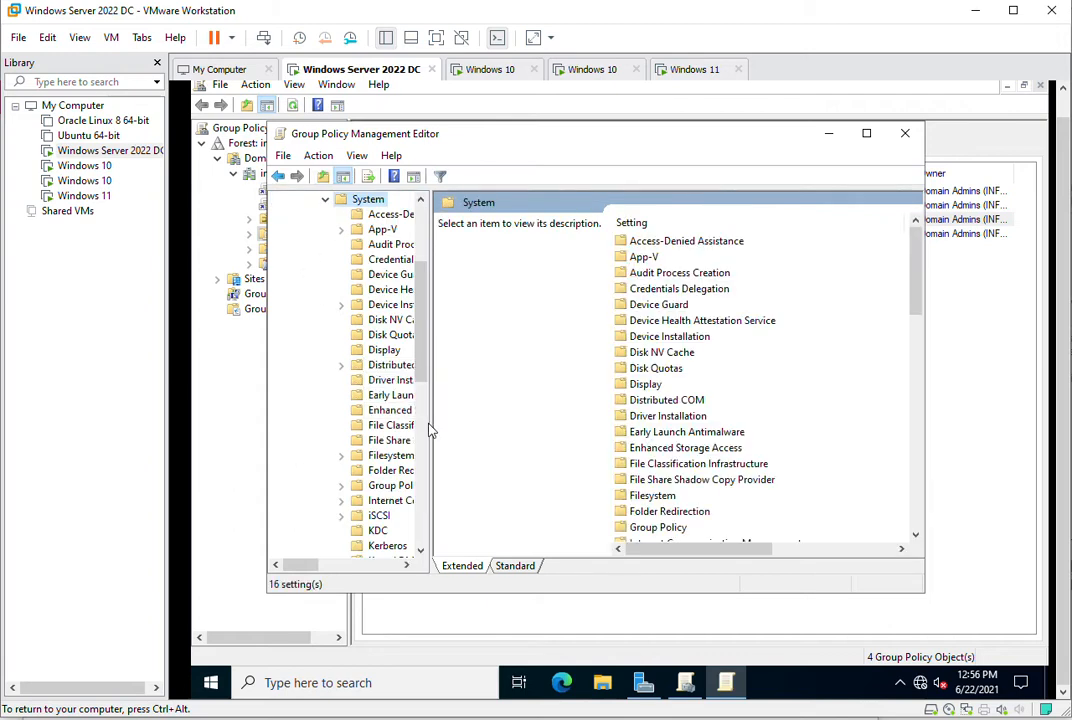
left_click_drag(431, 431, 568, 424)
left_click_drag(570, 342, 570, 411)
scroll(395, 510, "down", 4)
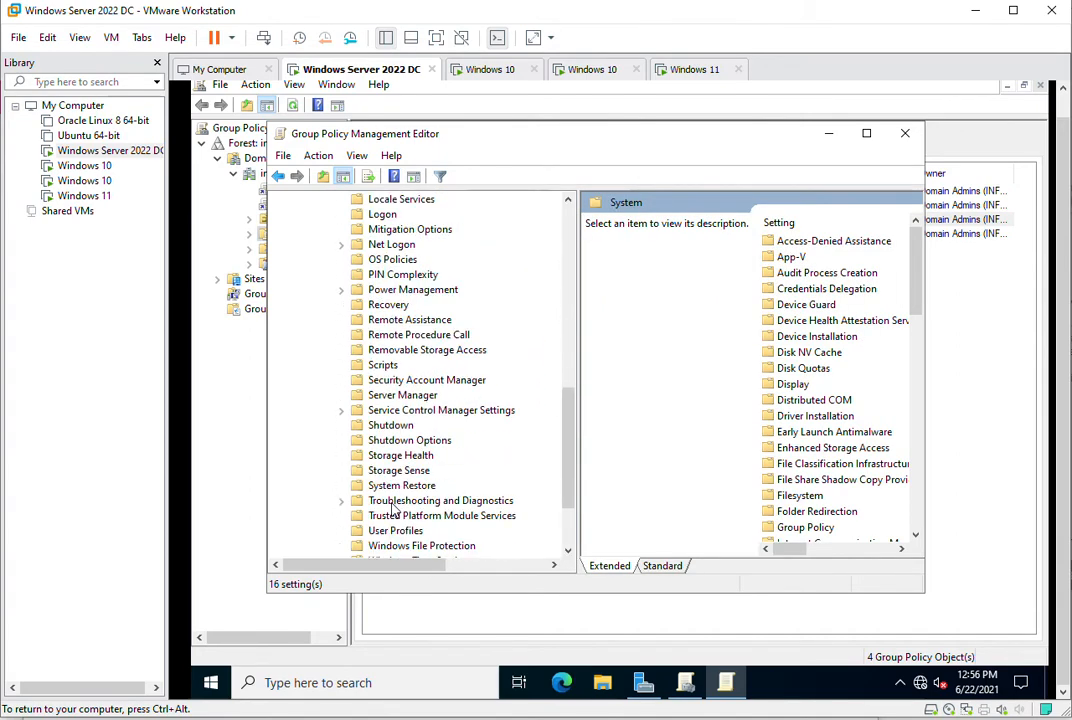
left_click(390, 470)
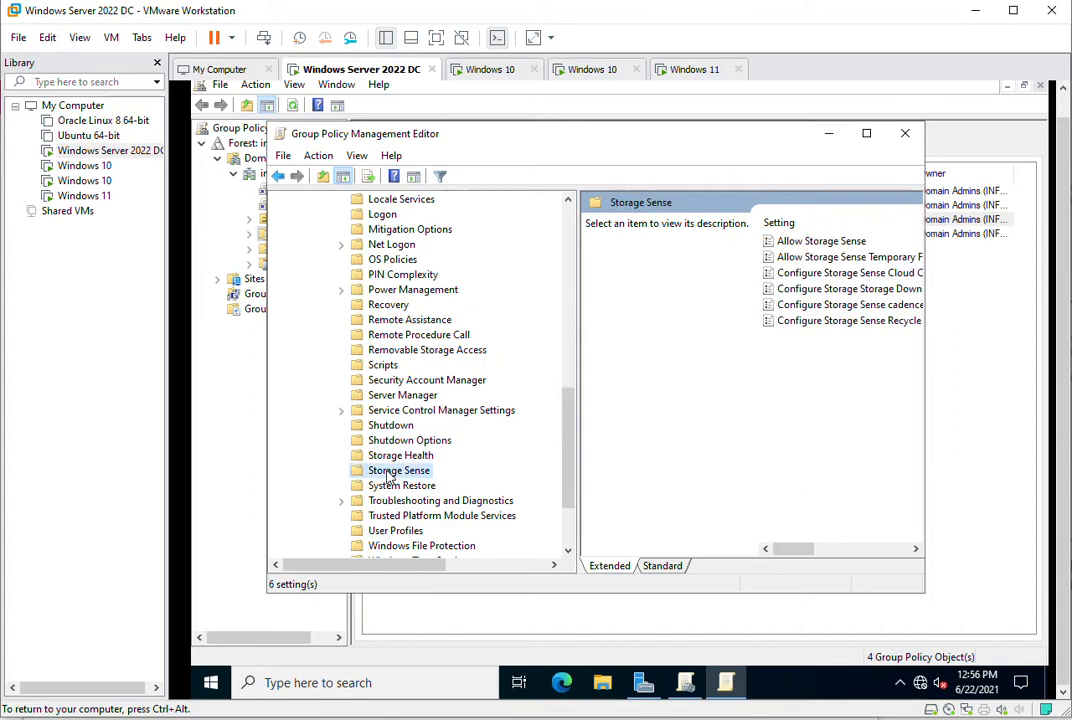
left_click(866, 134)
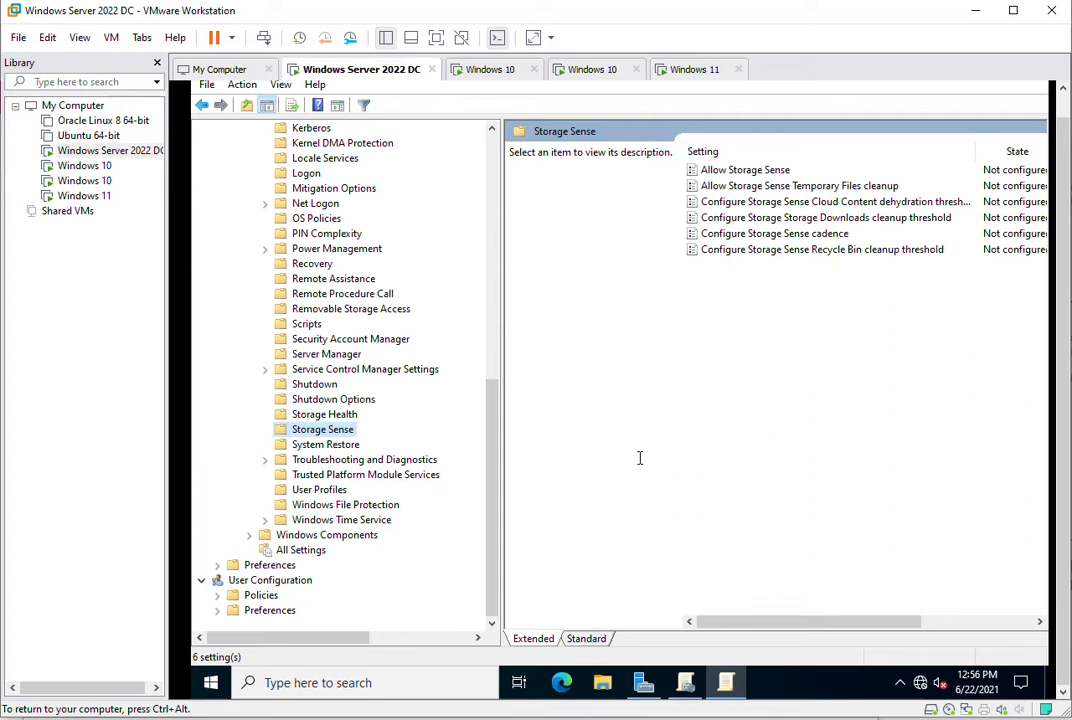
Step: Examine the Storage Sense toggle on the server's Storage page in Windows Settings, then close Settings
key("ctrl+alt")
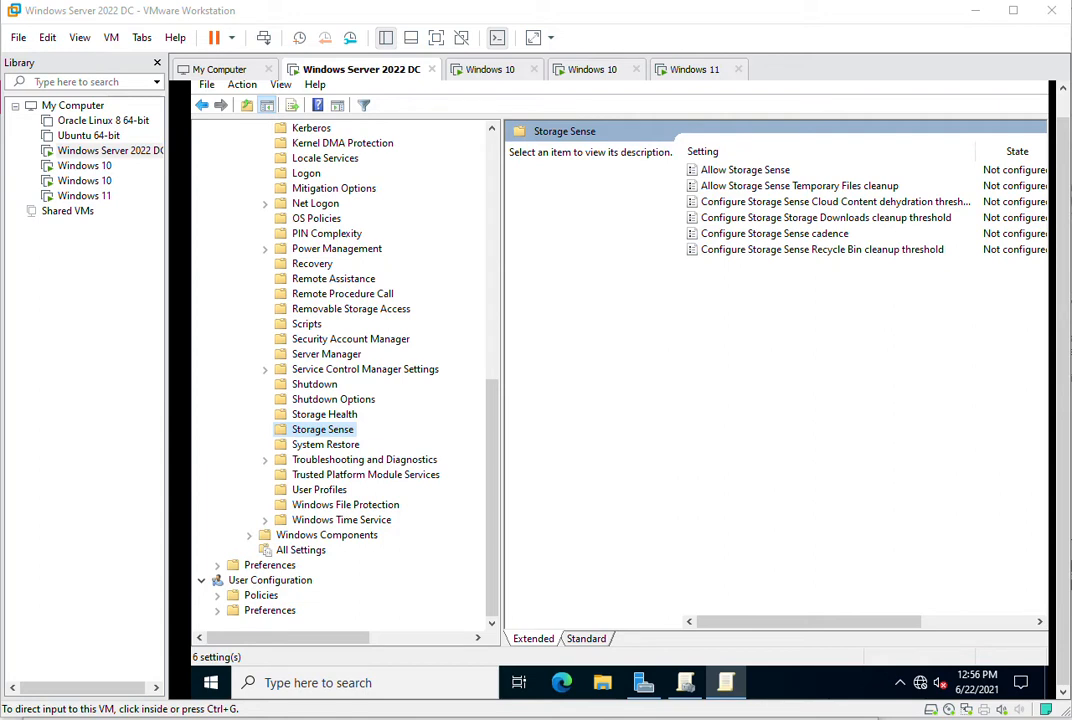
left_click(211, 683)
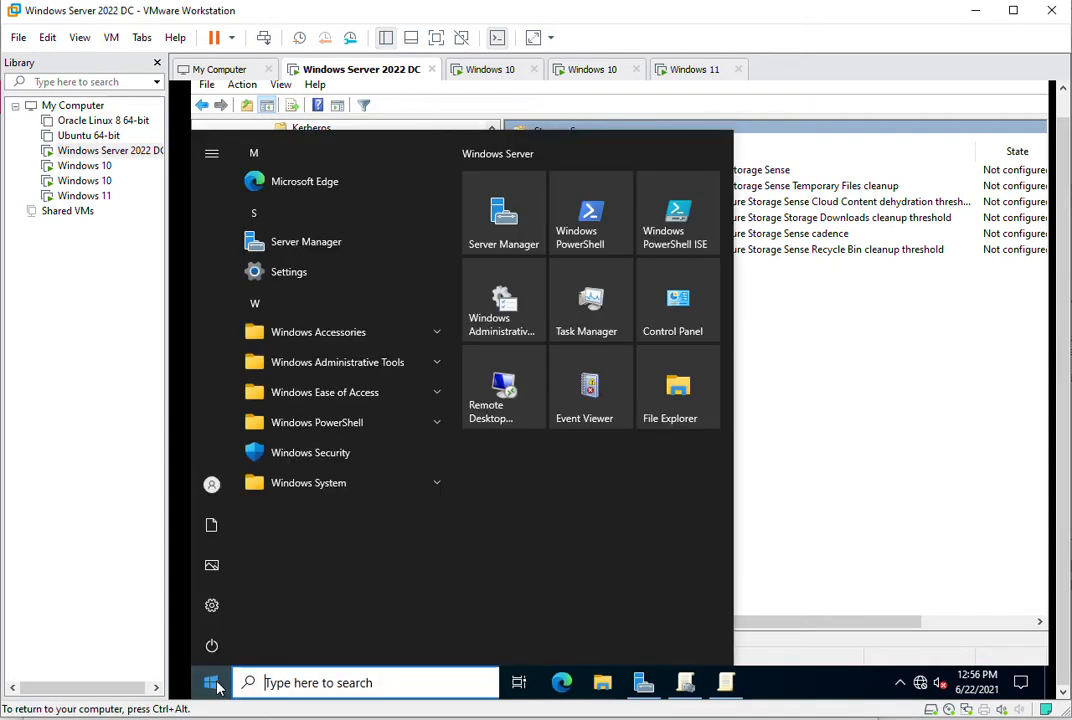
left_click(213, 610)
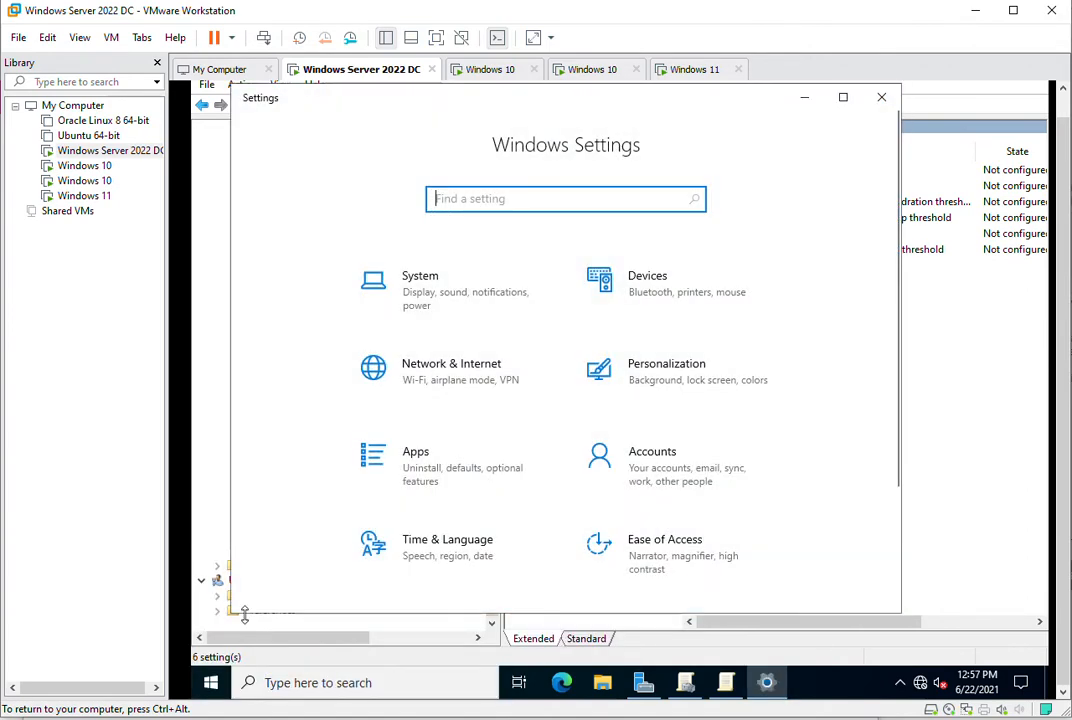
left_click(435, 291)
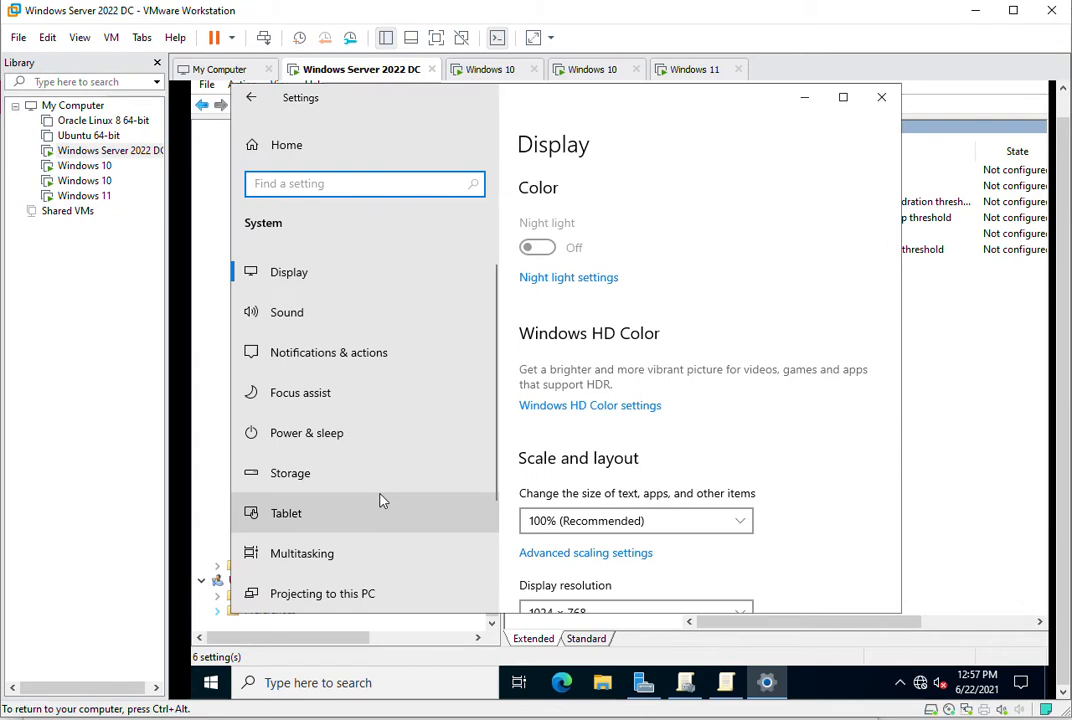
scroll(367, 475, "down", 1)
scroll(340, 430, "down", 3)
scroll(313, 397, "up", 3)
left_click(292, 434)
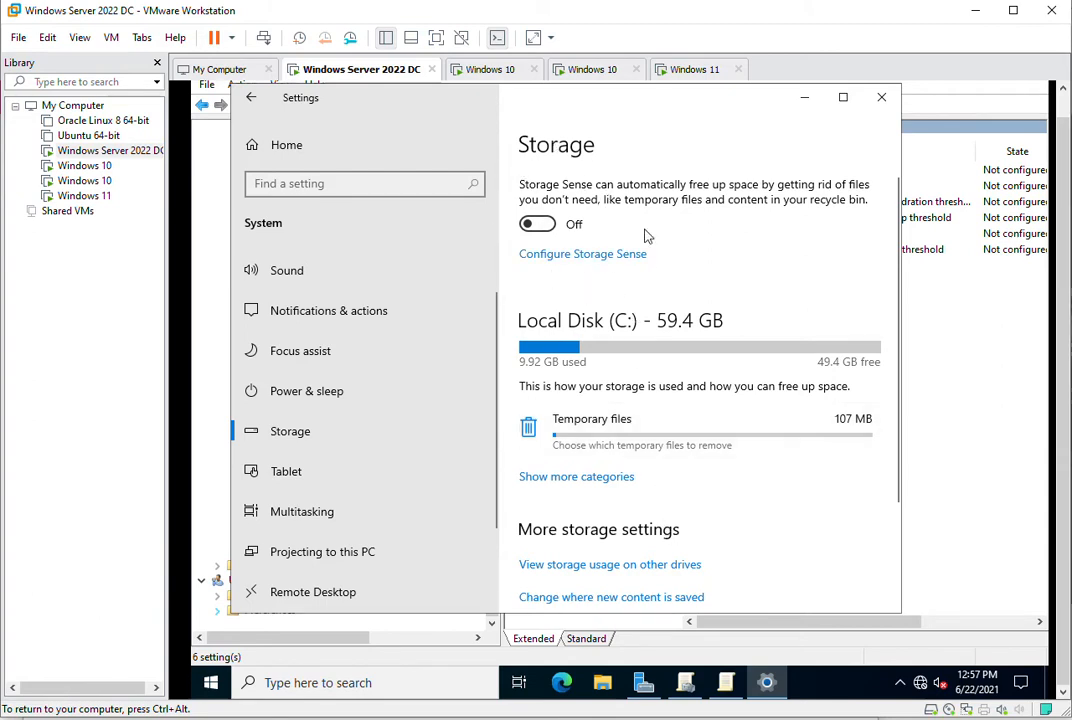
left_click(882, 98)
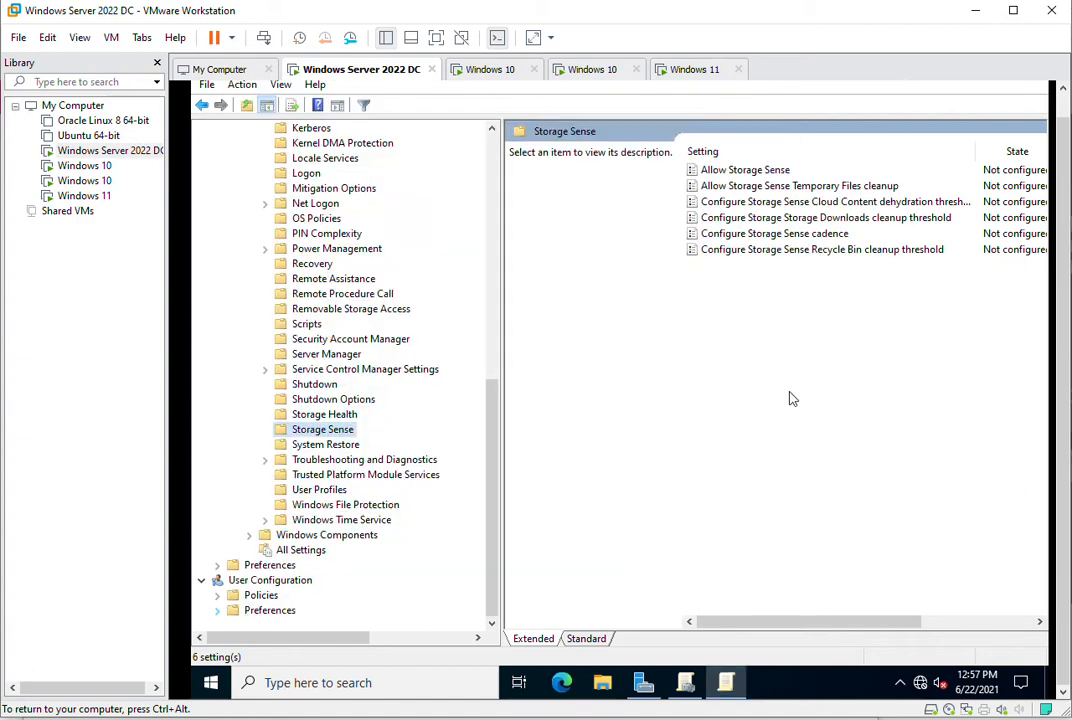
Step: Set the Allow Storage Sense policy to Disabled and apply it after rechecking the server's Storage page in Windows Settings
double_click(740, 170)
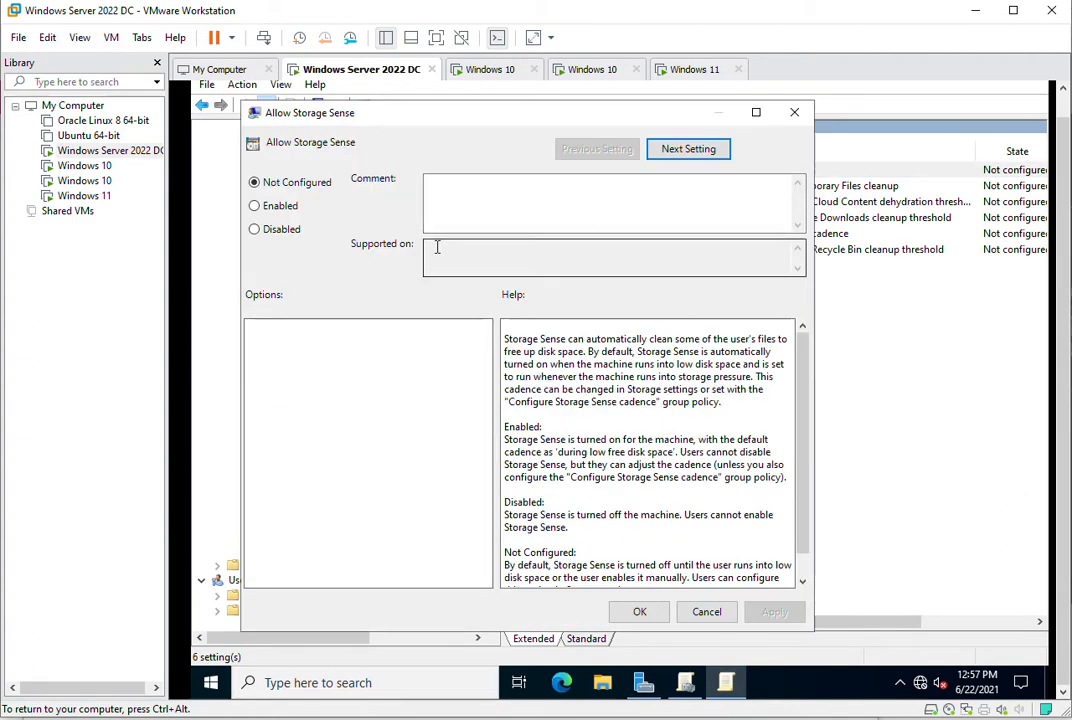
left_click(281, 237)
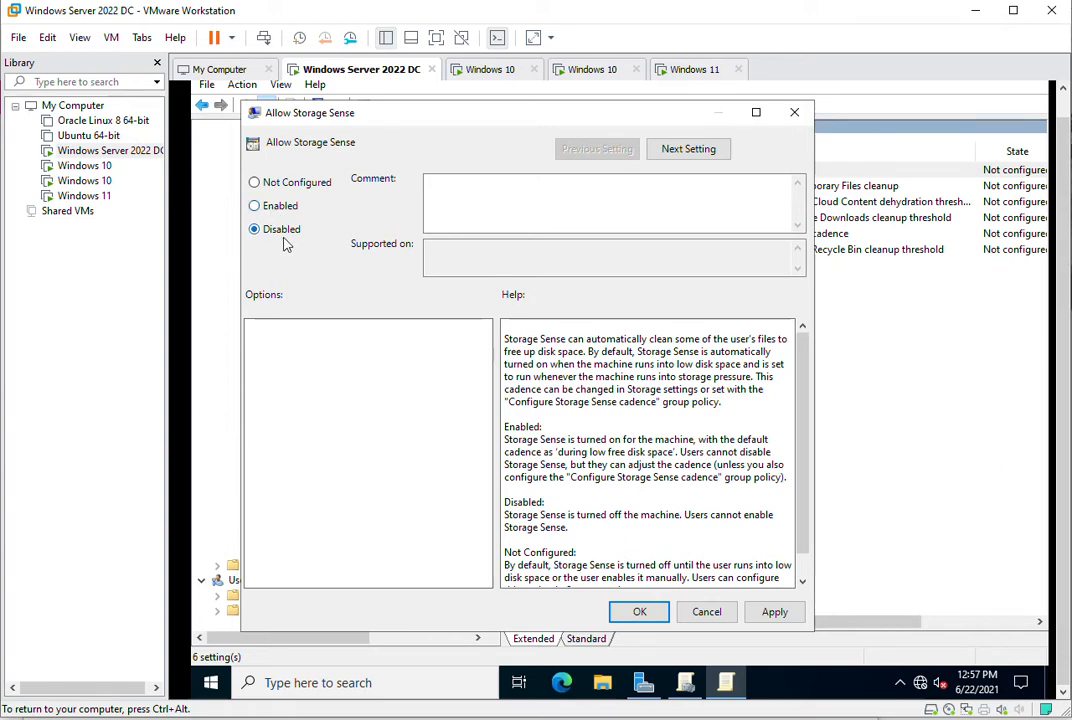
left_click(212, 682)
left_click(210, 610)
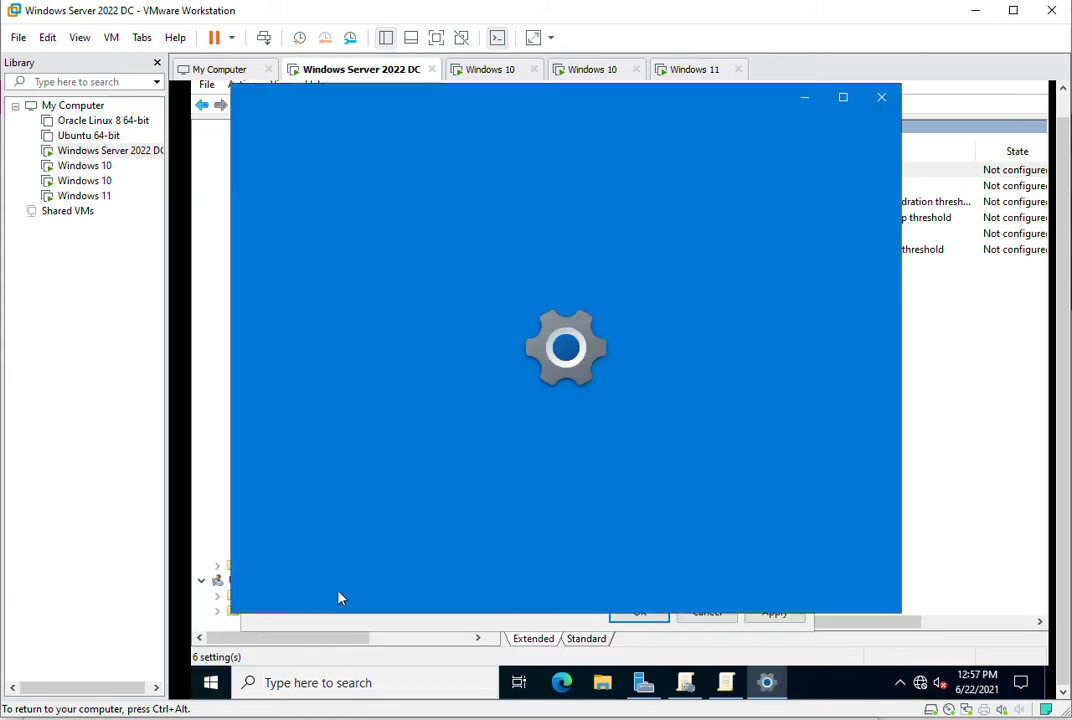
left_click(424, 290)
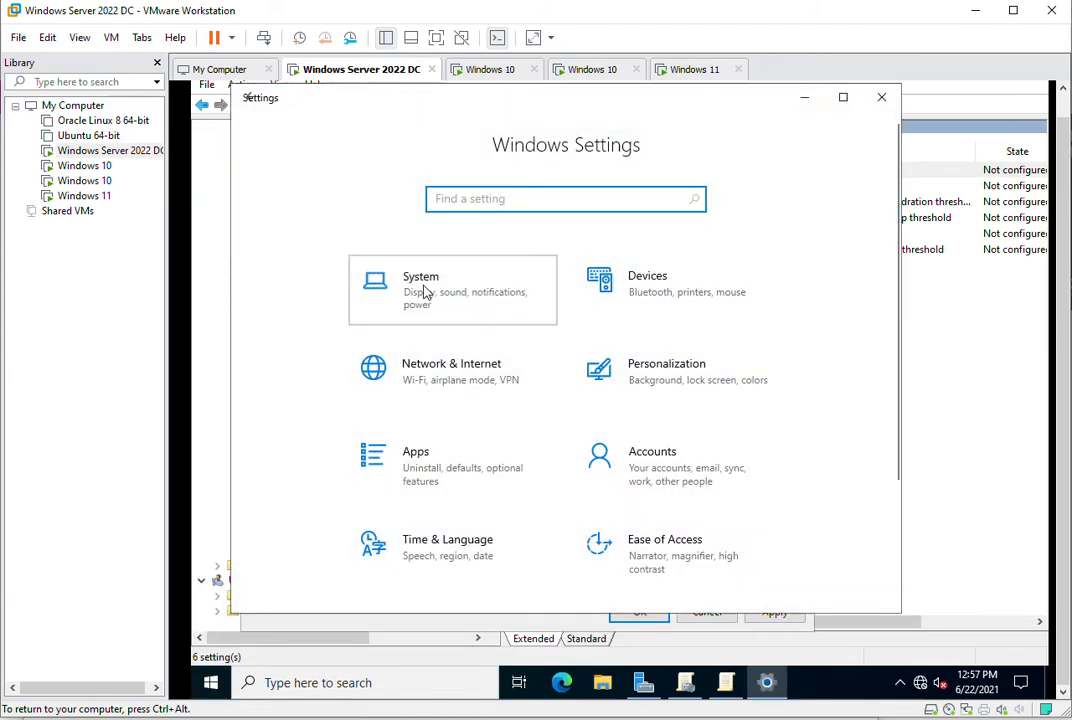
left_click(300, 482)
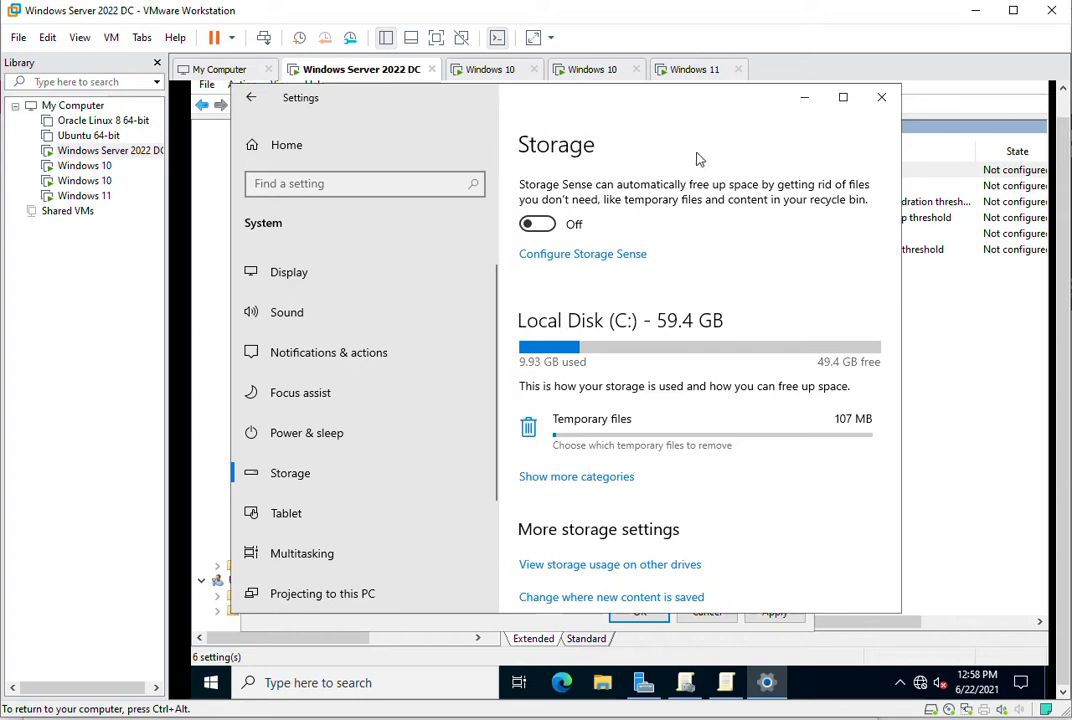
left_click(881, 97)
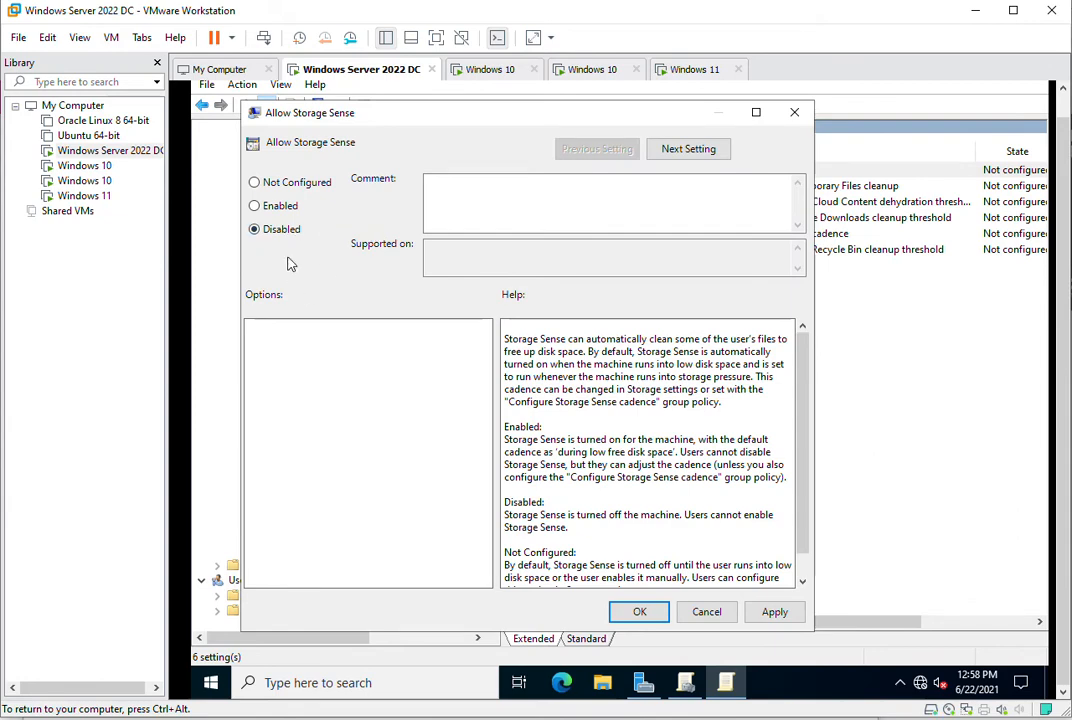
left_click(774, 611)
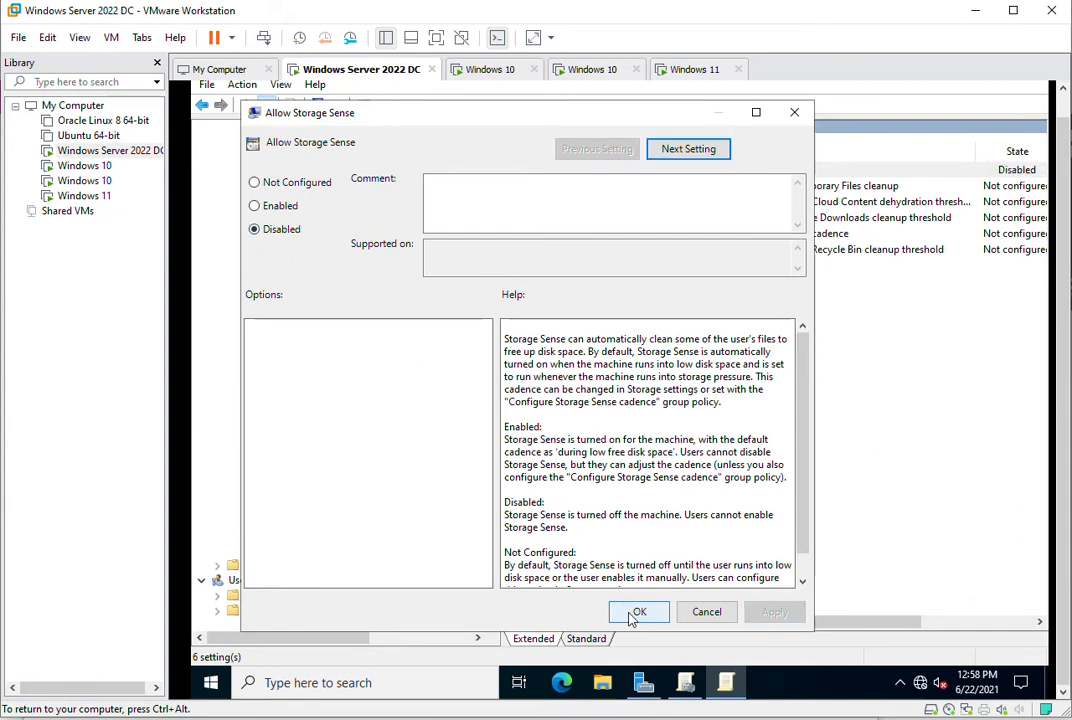
left_click(630, 611)
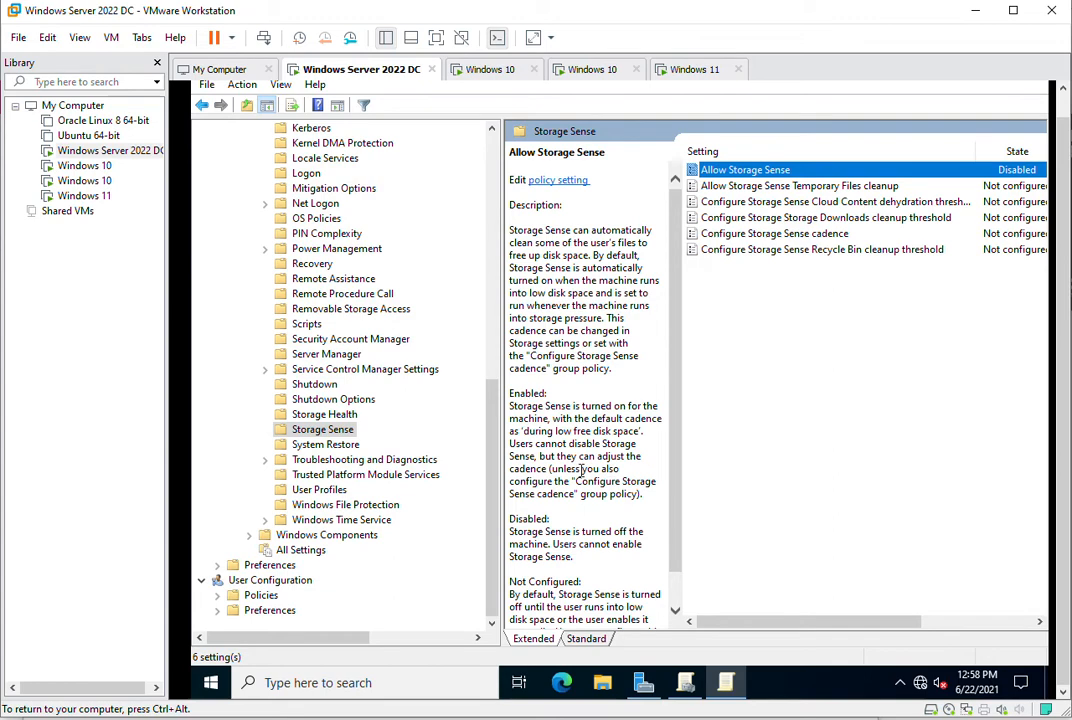
right_click(213, 683)
left_click(285, 603)
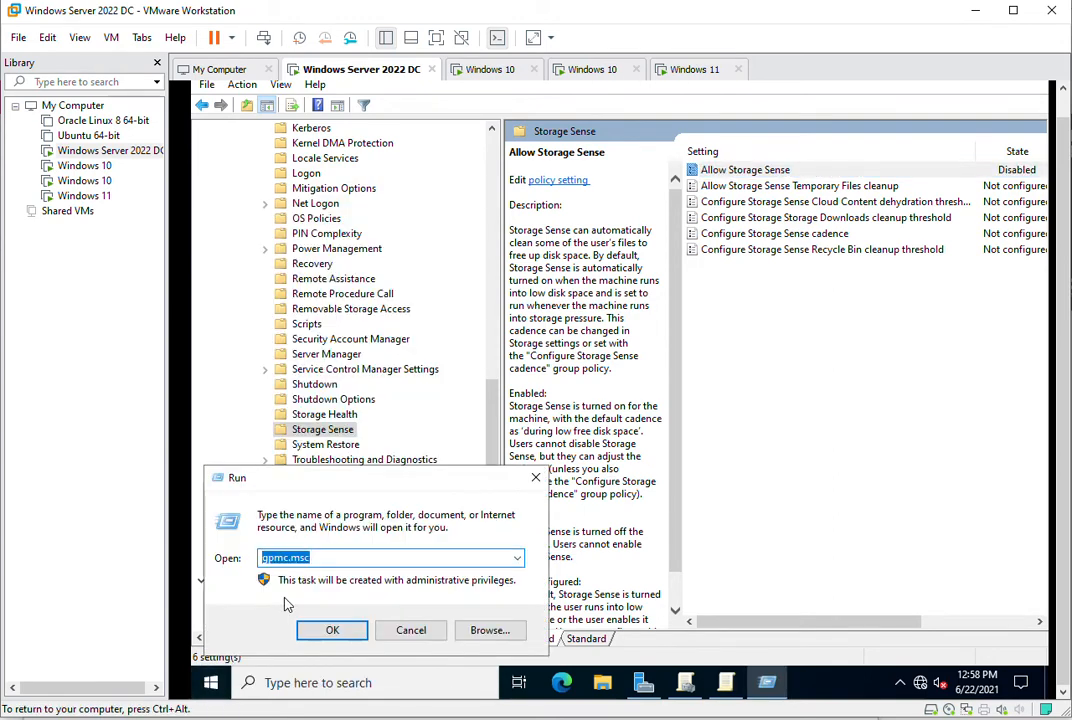
type("gpmc")
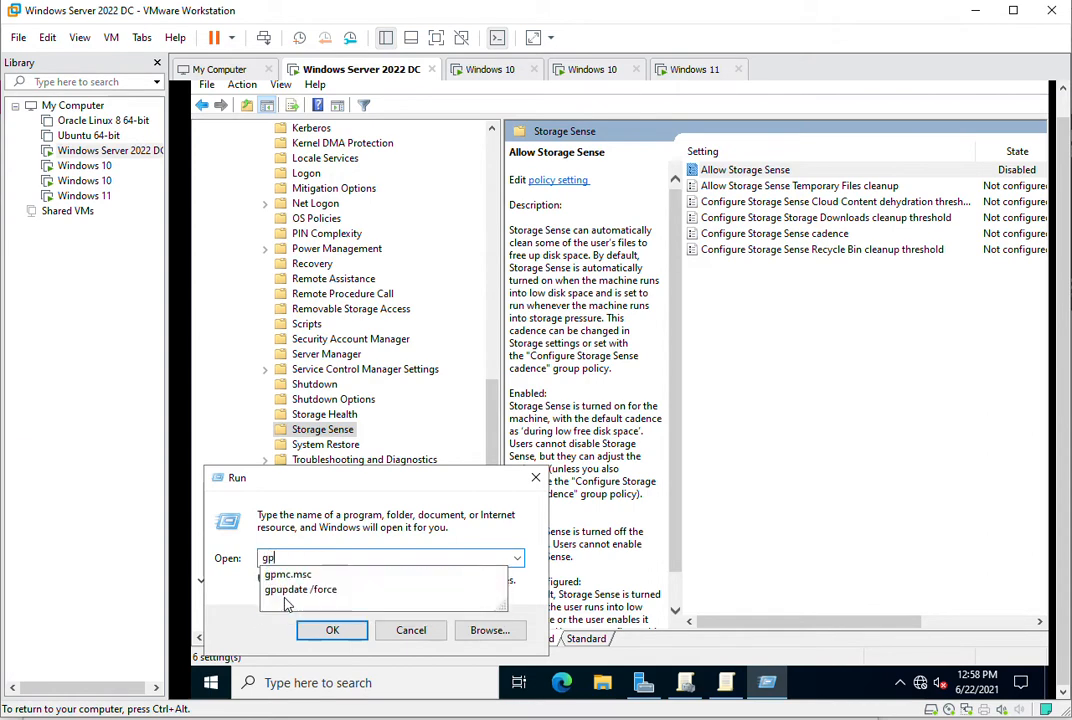
left_click(535, 477)
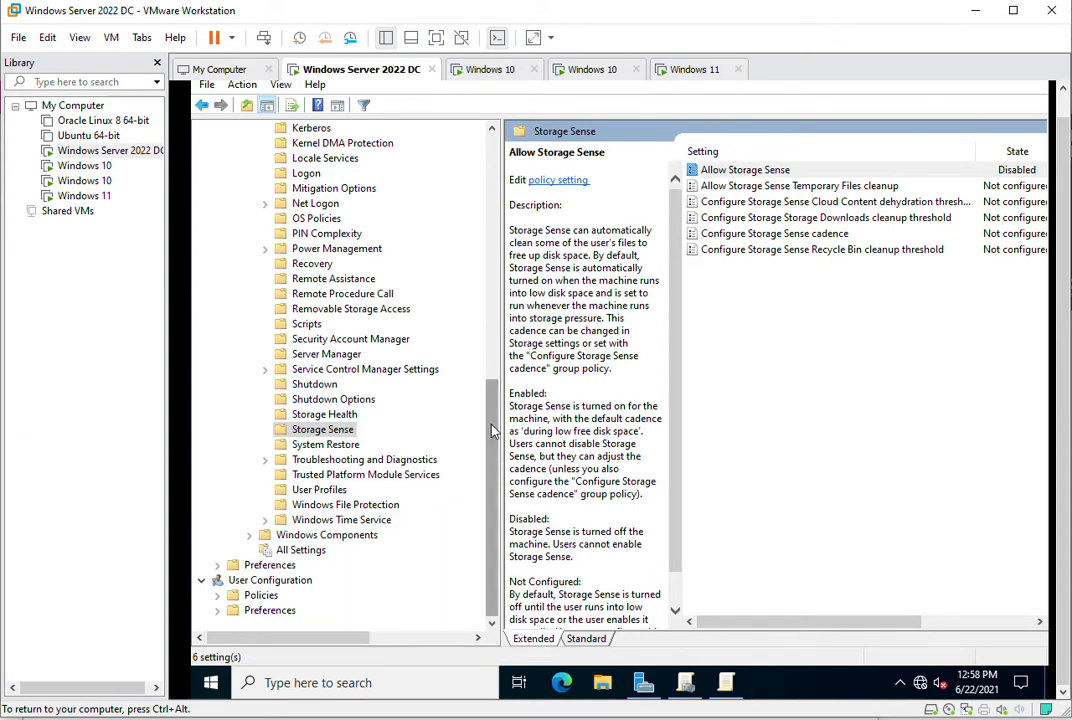
Step: Close the Storage_Sense_Policy editor and exit the Group Policy Management console
scroll(466, 334, "up", 10)
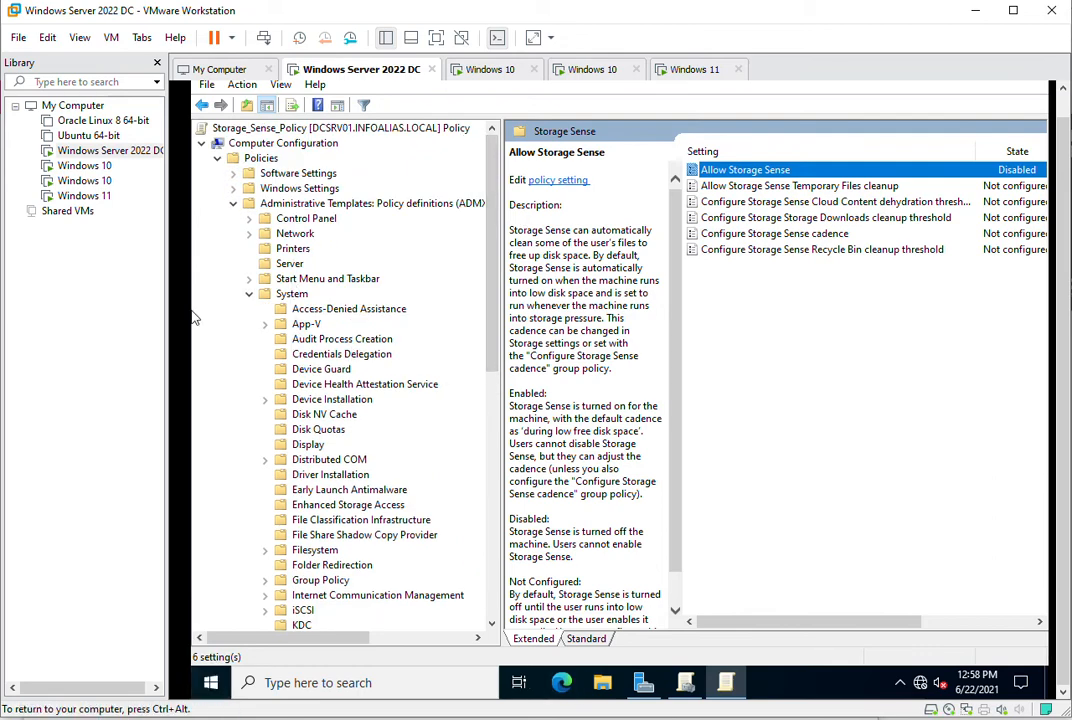
left_click(206, 86)
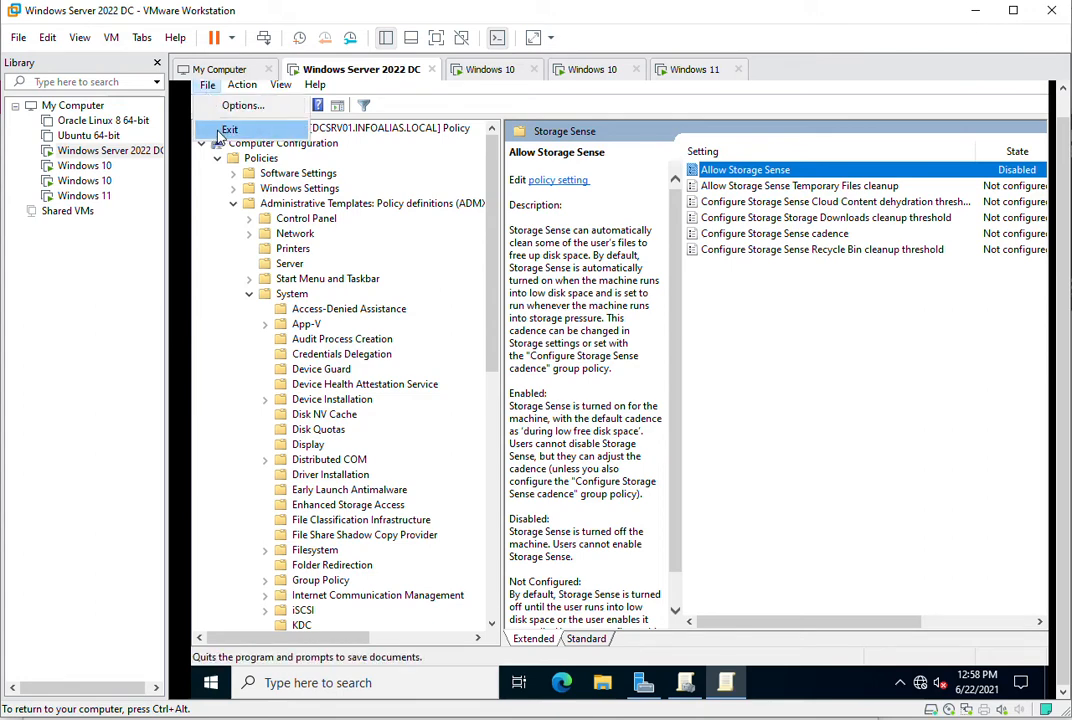
left_click(212, 124)
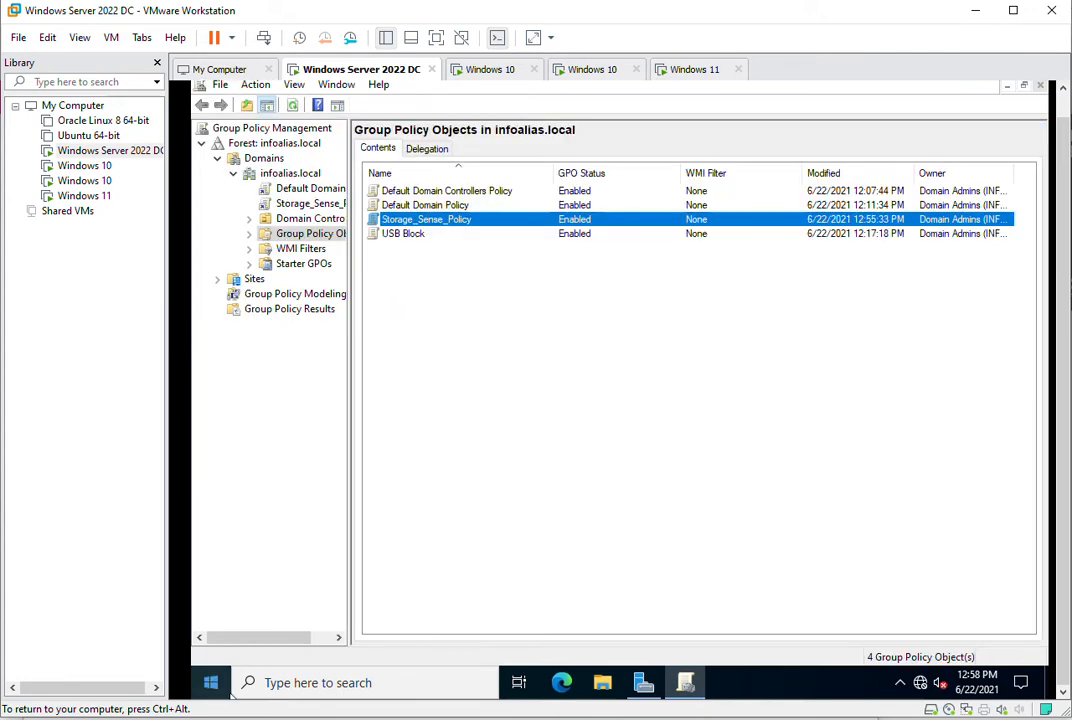
left_click(220, 86)
left_click(243, 129)
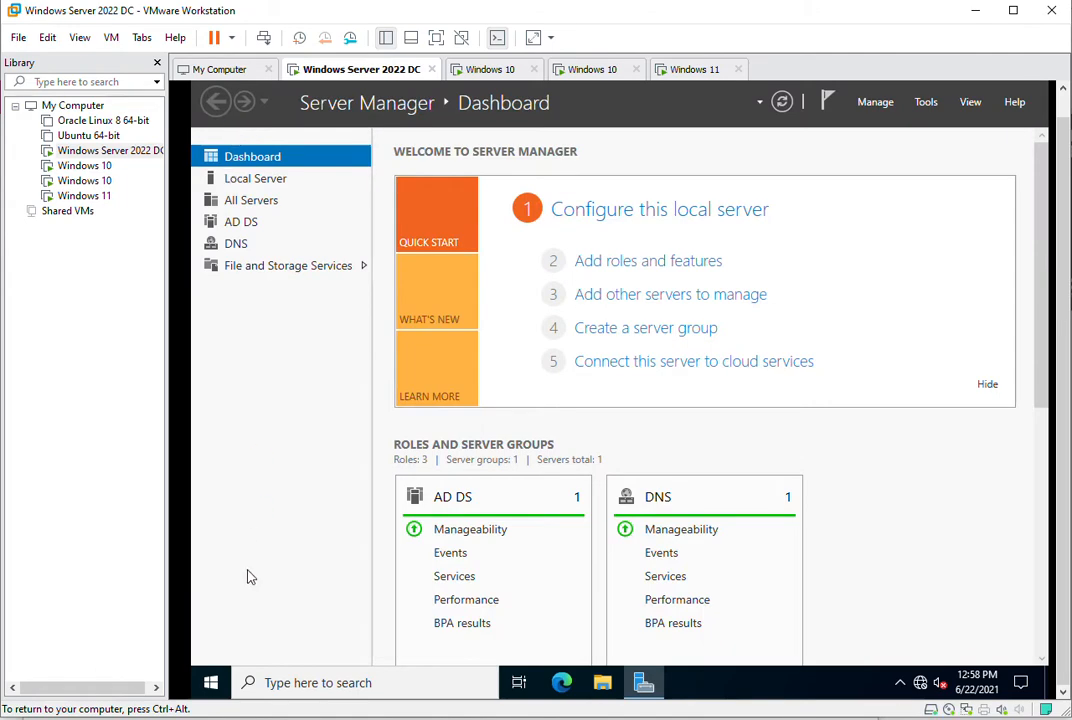
Step: Force a Group Policy update on the server by running gpupdate /force
left_click(211, 683)
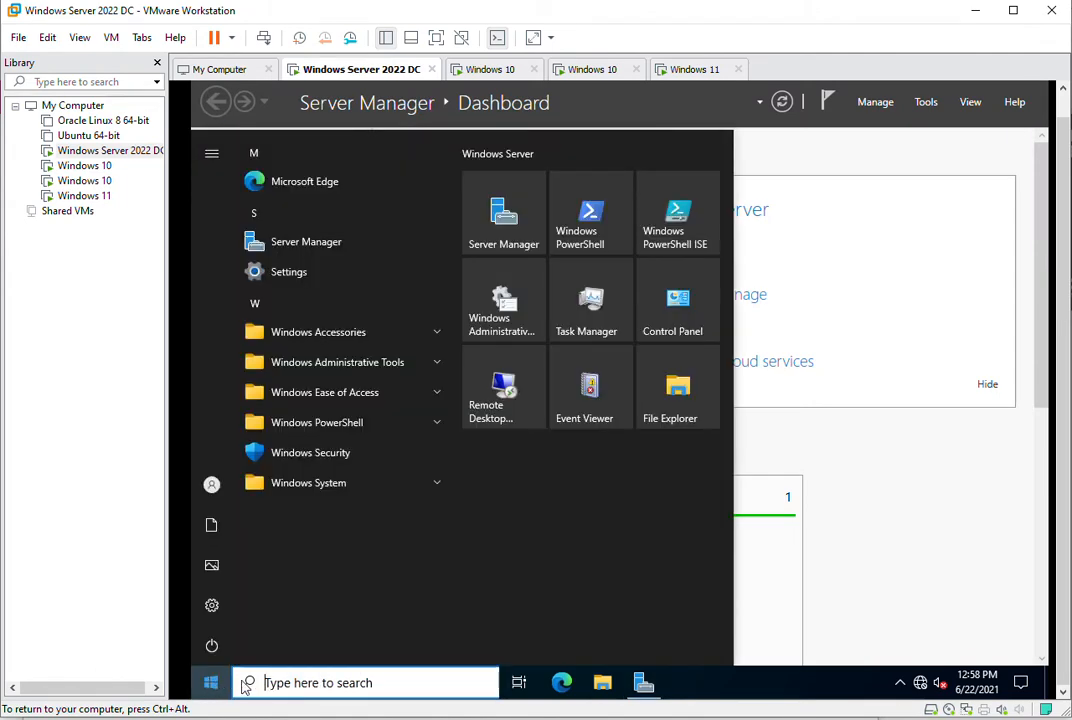
right_click(211, 683)
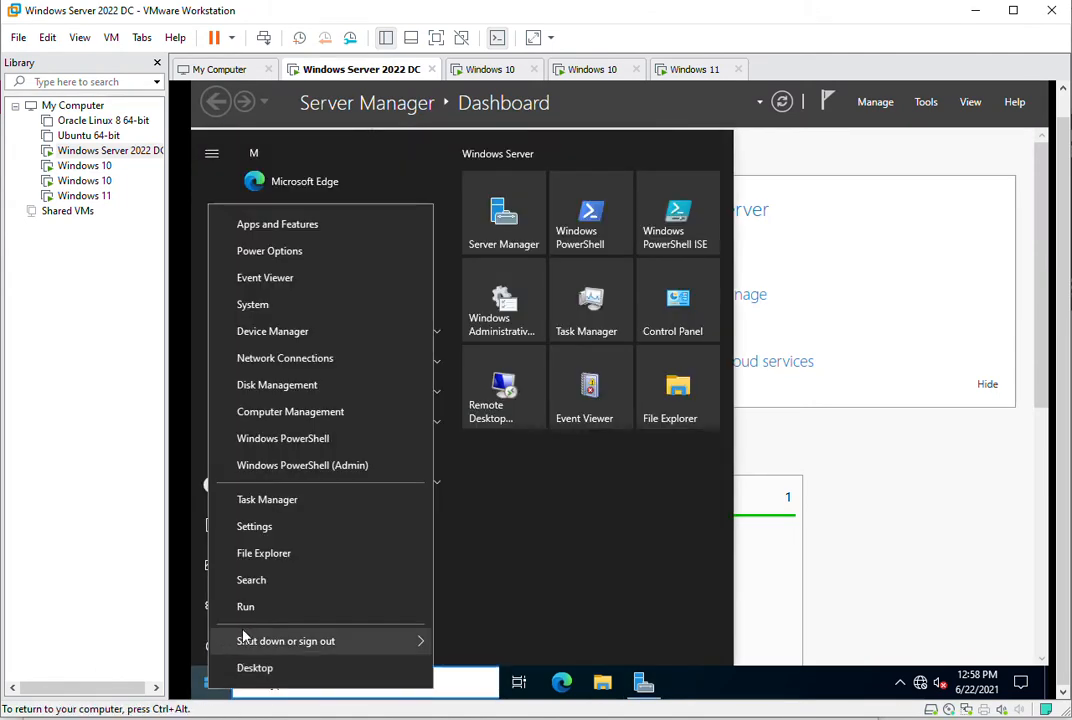
left_click(249, 615)
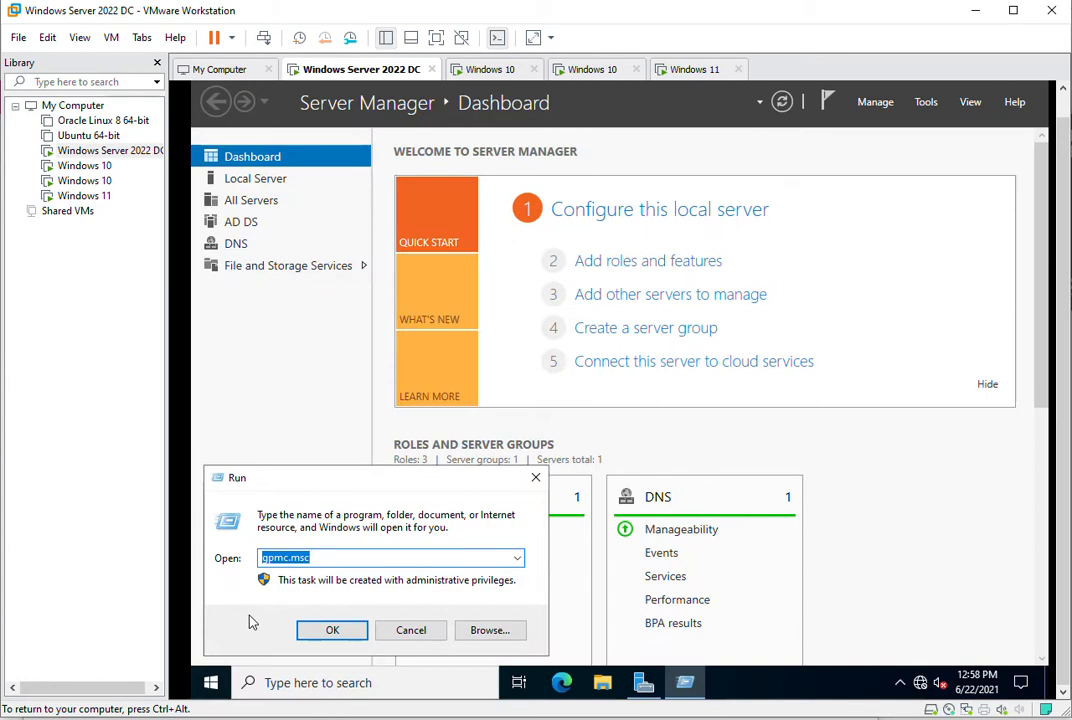
type("gpupdate /force")
key("Return")
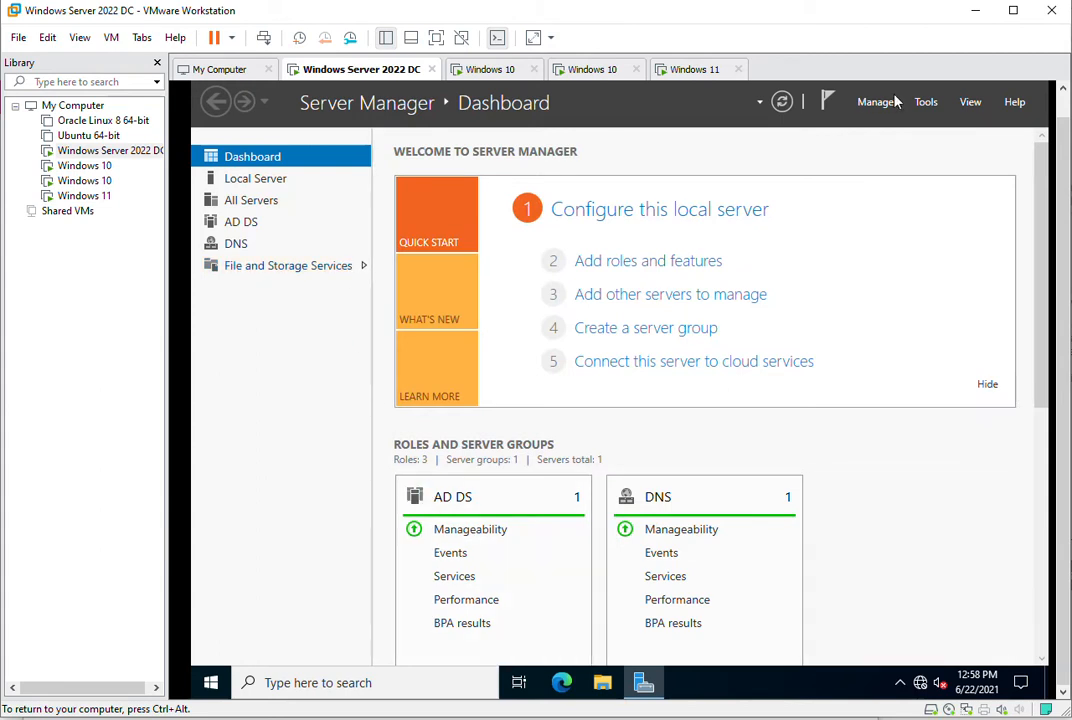
Step: Examine the Storage Sense toggle on the server's Storage page in Windows Settings, then close Settings again
left_click(211, 684)
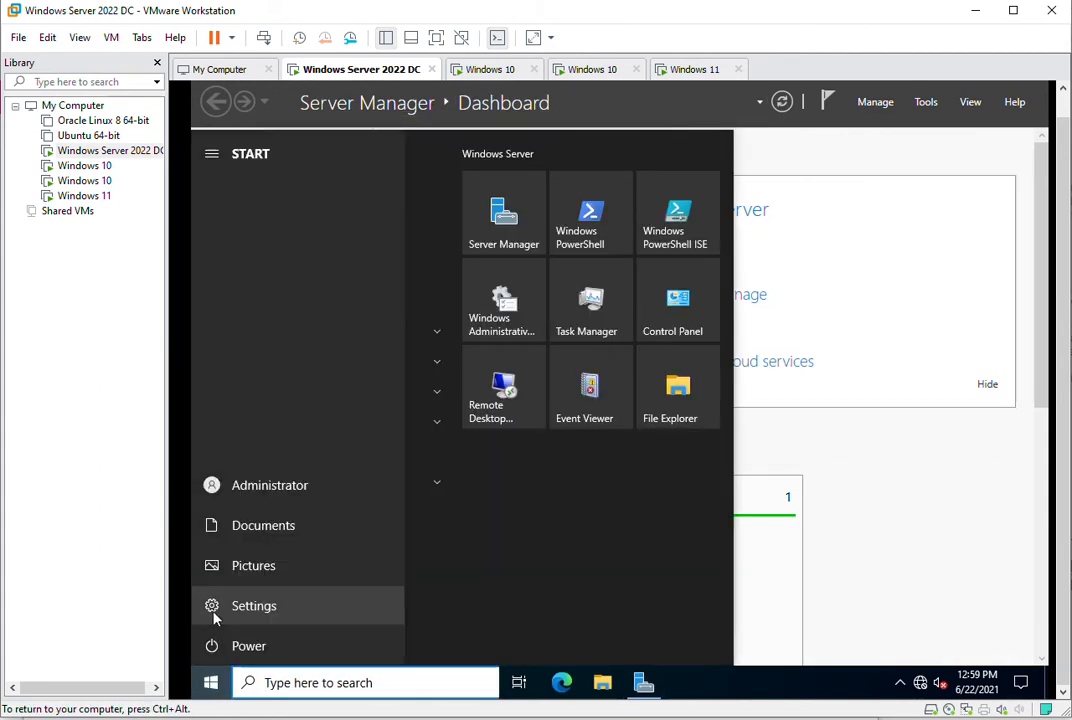
left_click(213, 617)
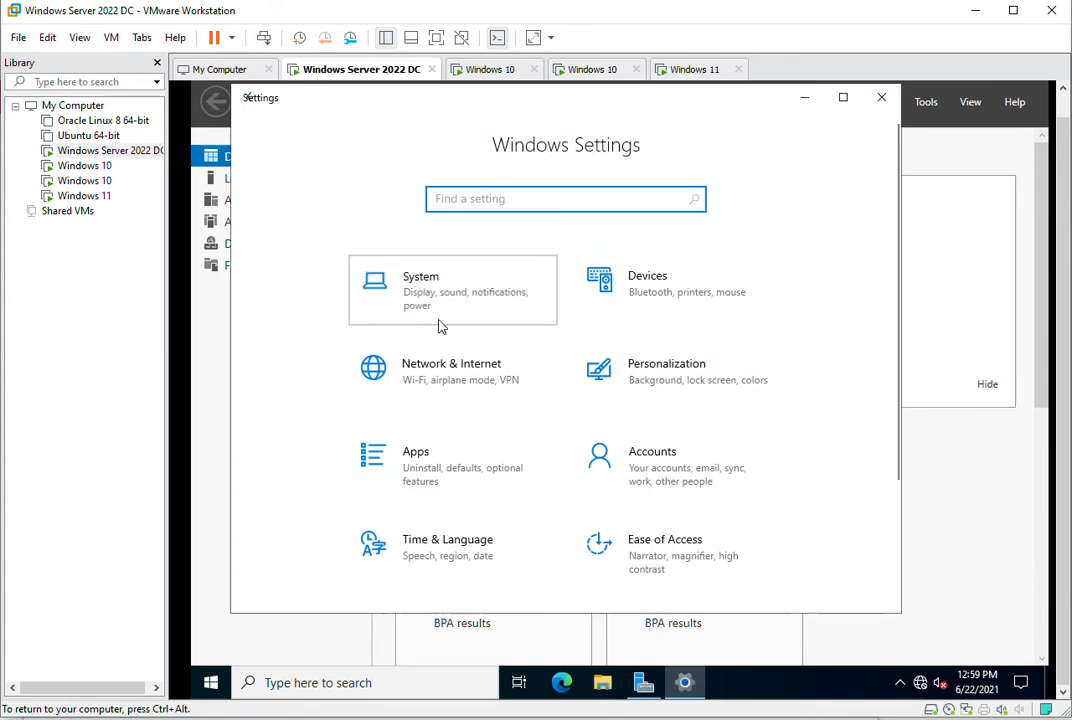
left_click(441, 326)
left_click(298, 480)
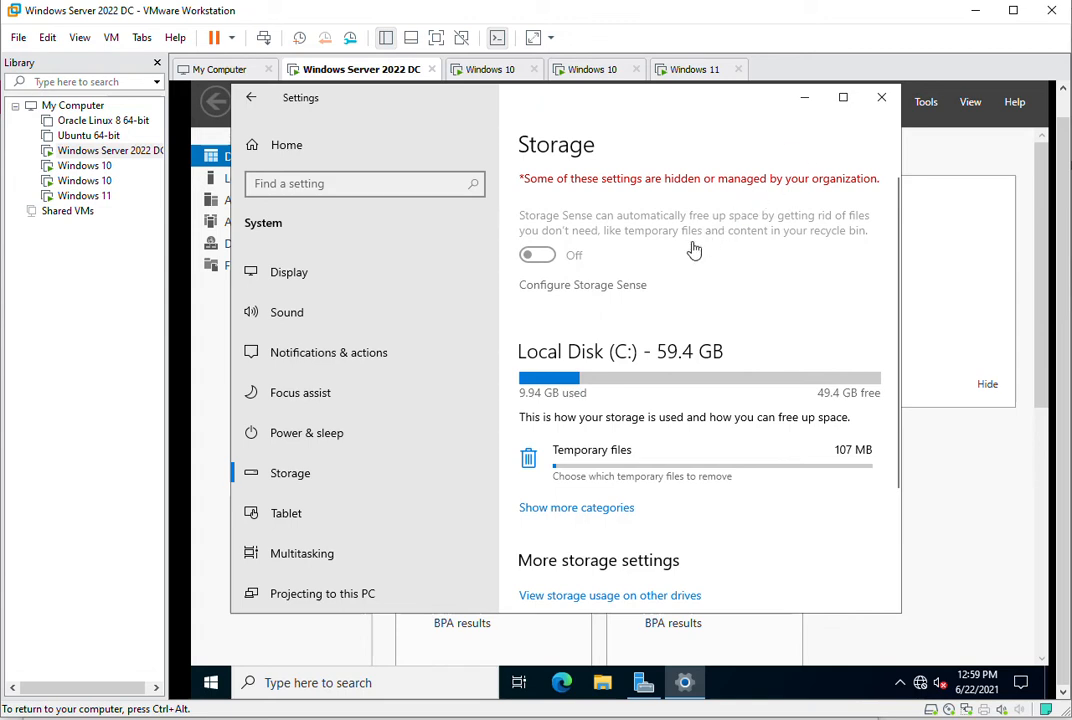
key("alt+F4")
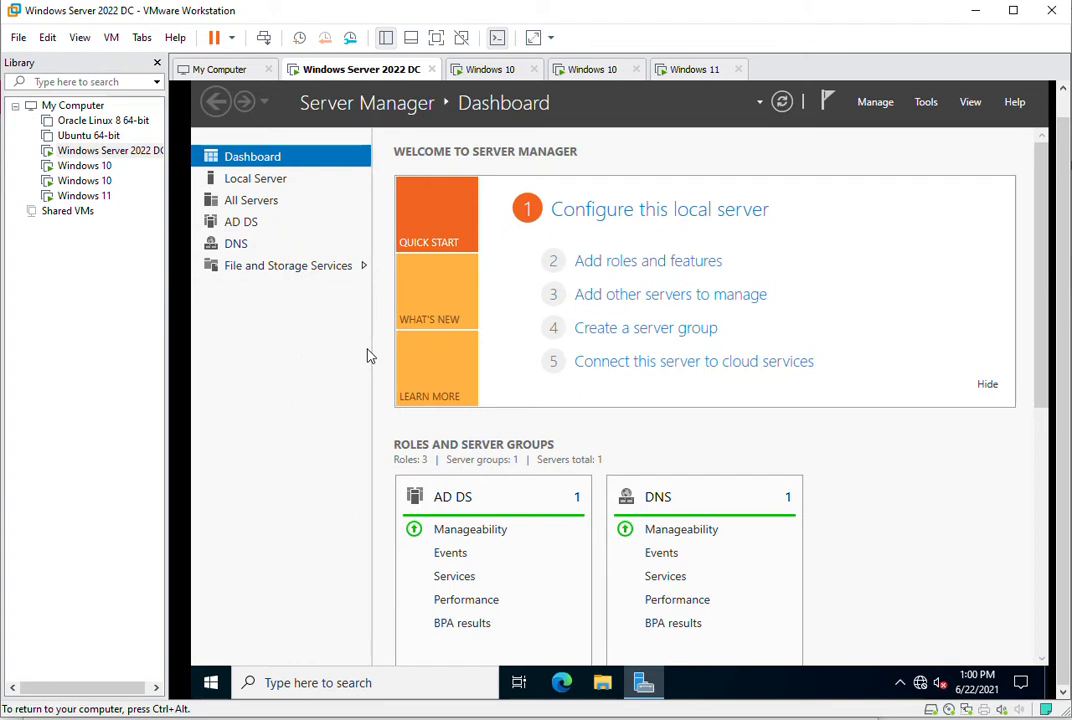
left_click(1043, 388)
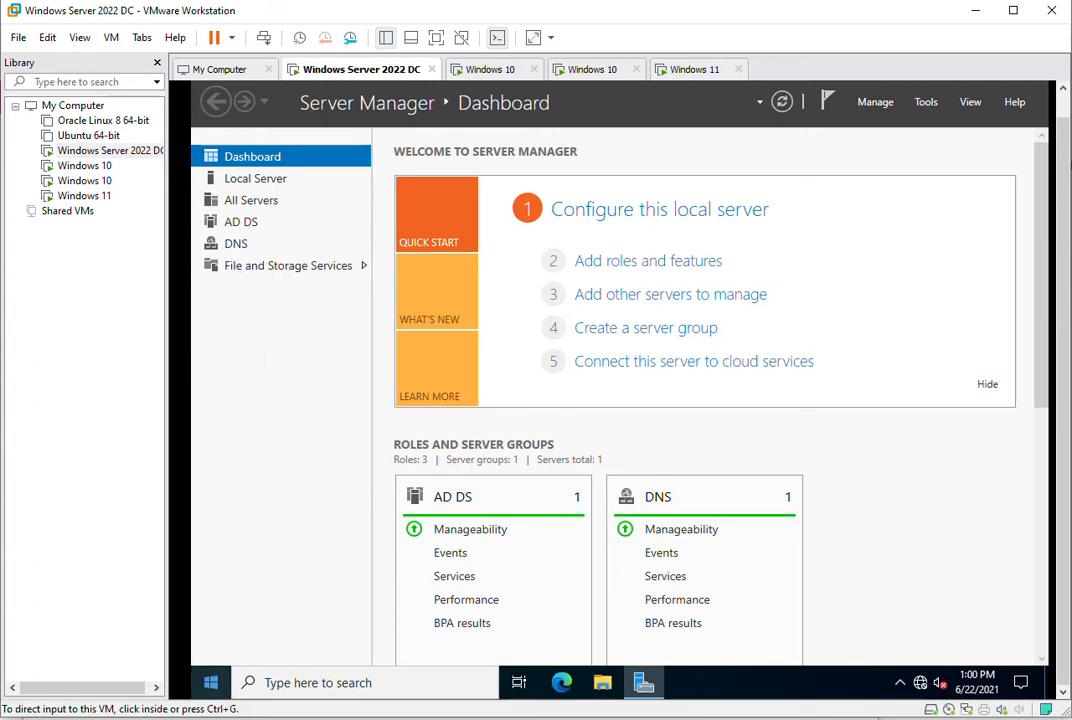
Step: Open the Group Policy Management console by searching for gpmc.msc
left_click(211, 682)
mouse_move(214, 612)
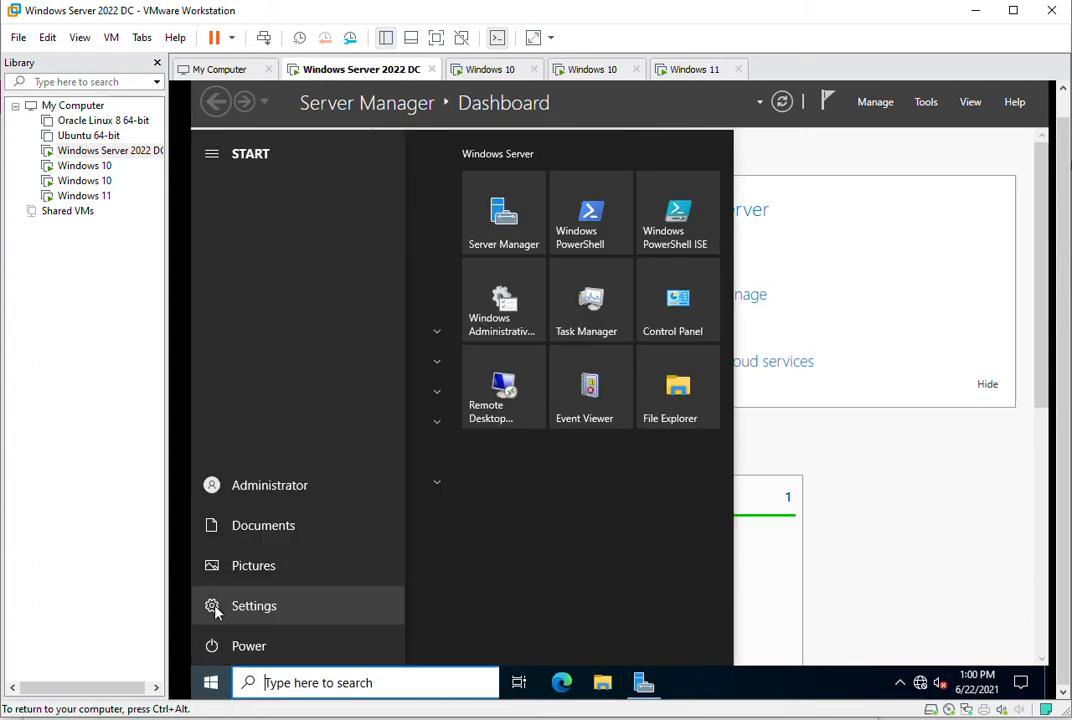
left_click(283, 686)
type("g")
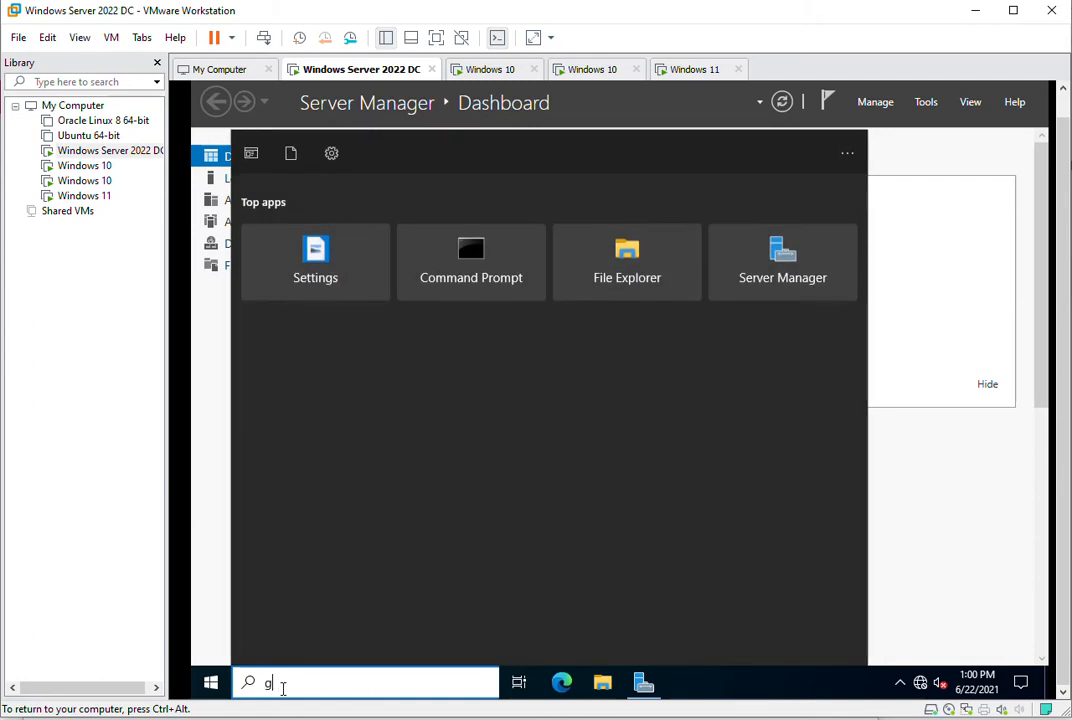
type("pmc.msc")
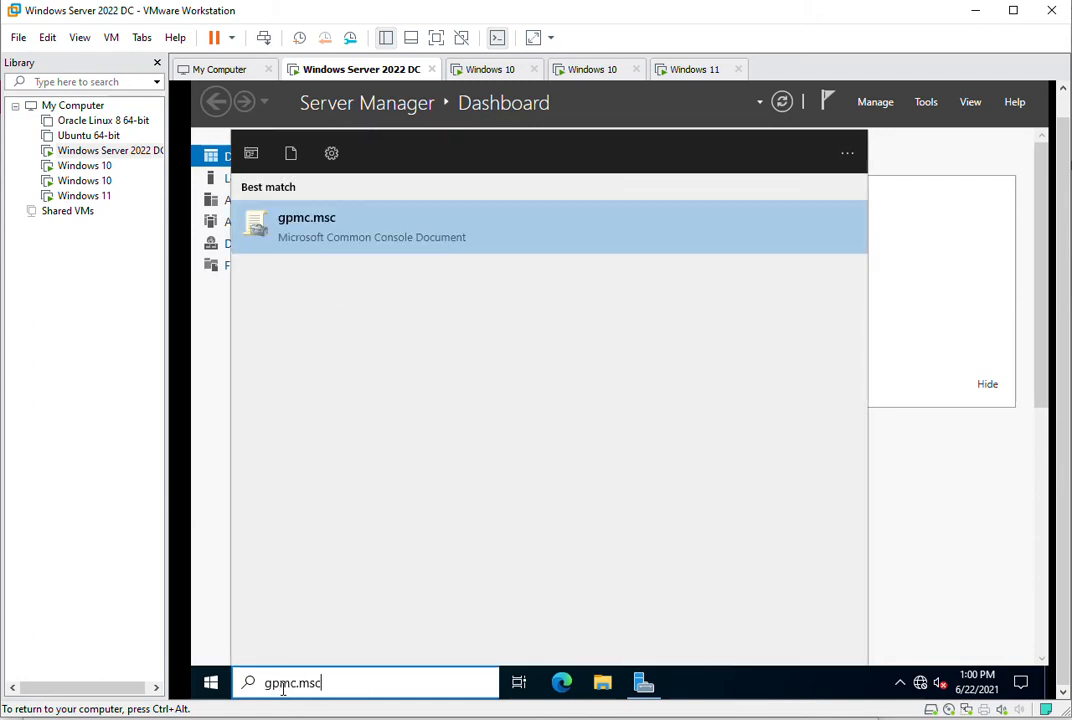
left_click(334, 226)
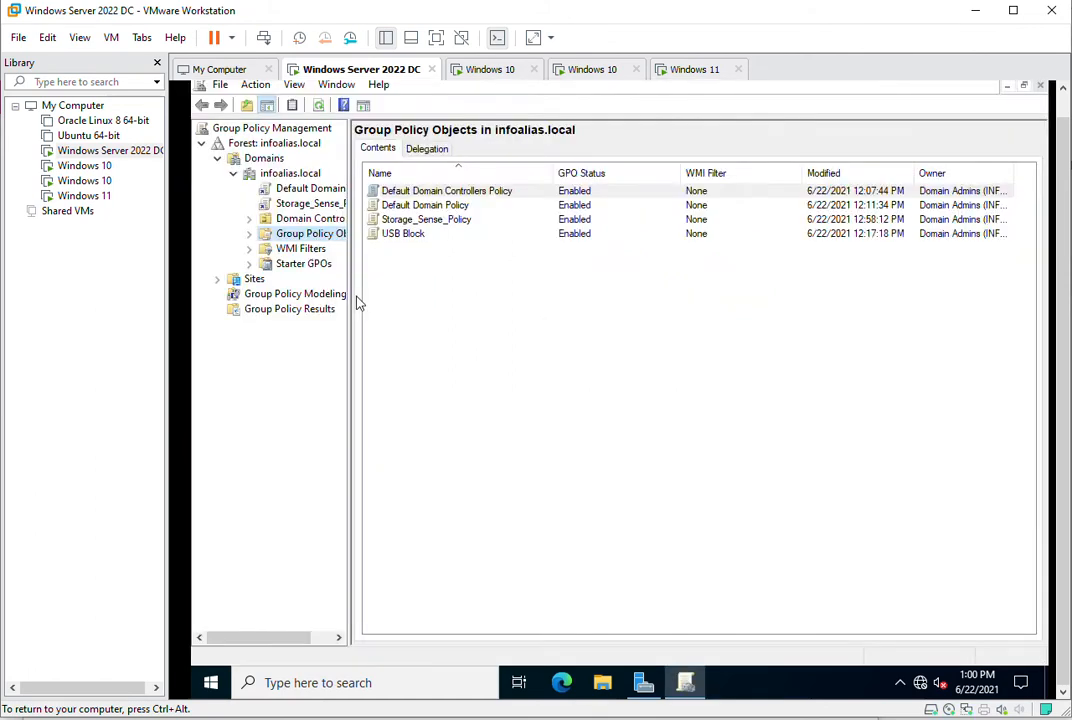
Step: Edit Storage_Sense_Policy and show its Storage Sense policies under Computer Configuration > Policies > Administrative Templates > System in a maximized window
right_click(398, 220)
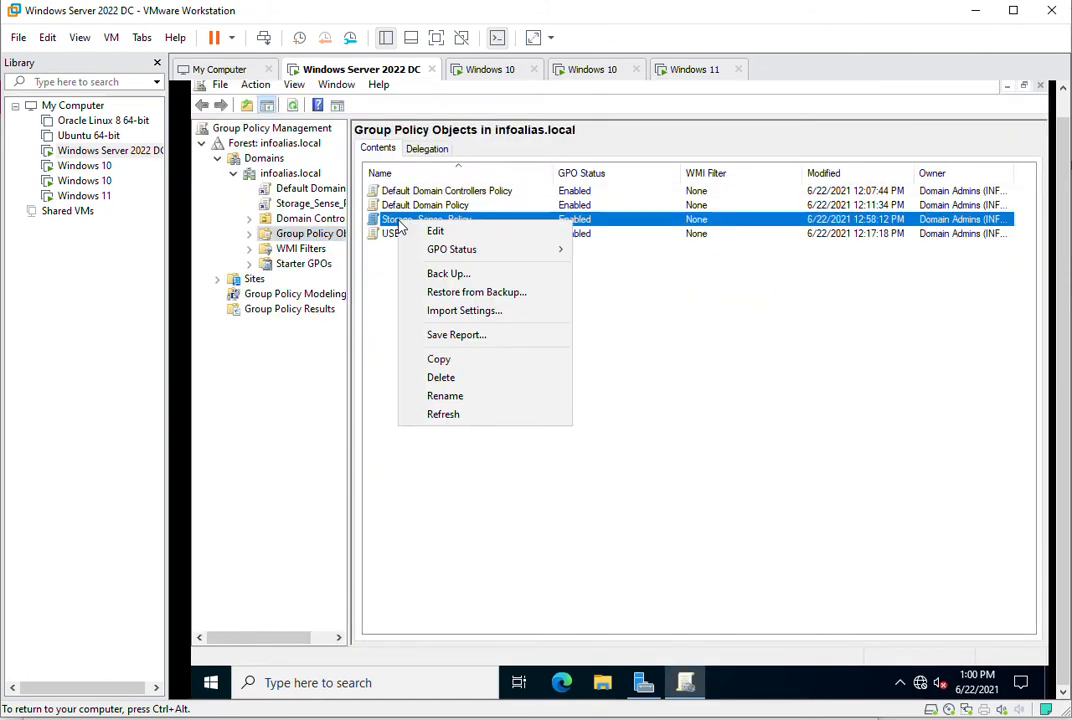
left_click(435, 231)
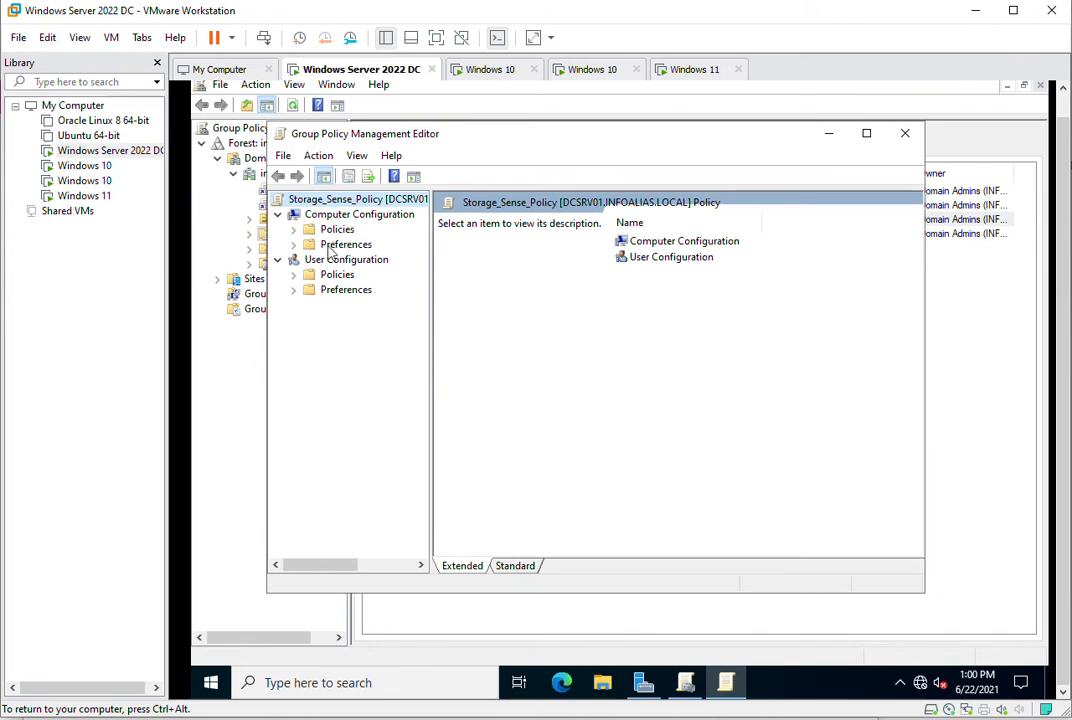
left_click(293, 229)
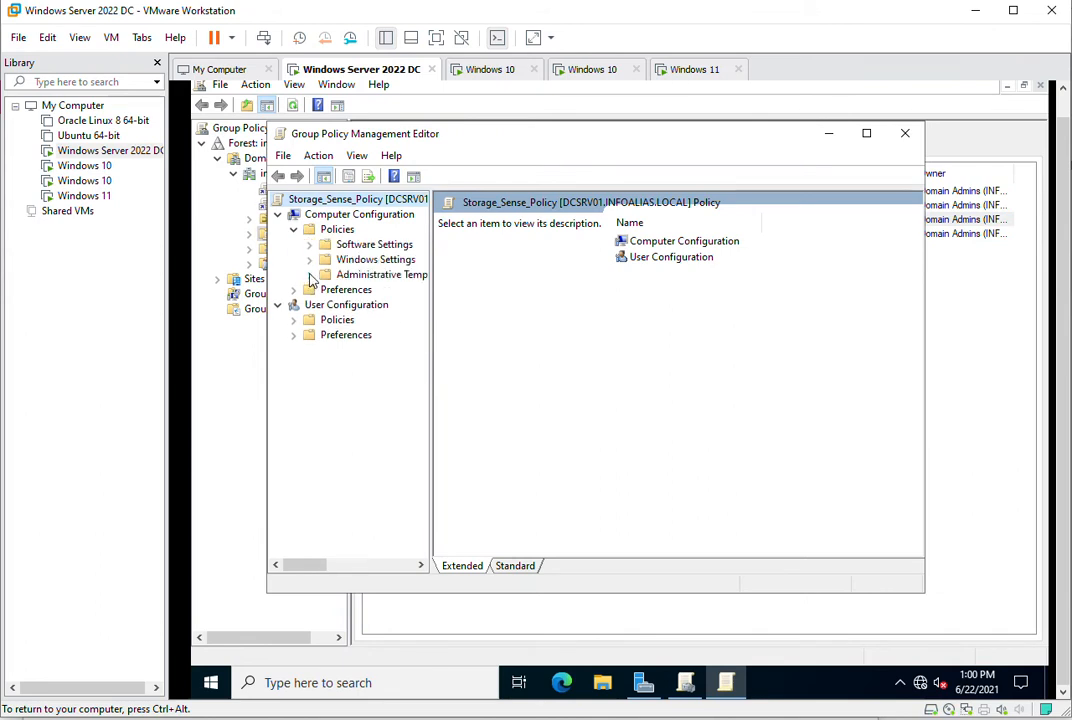
left_click(309, 274)
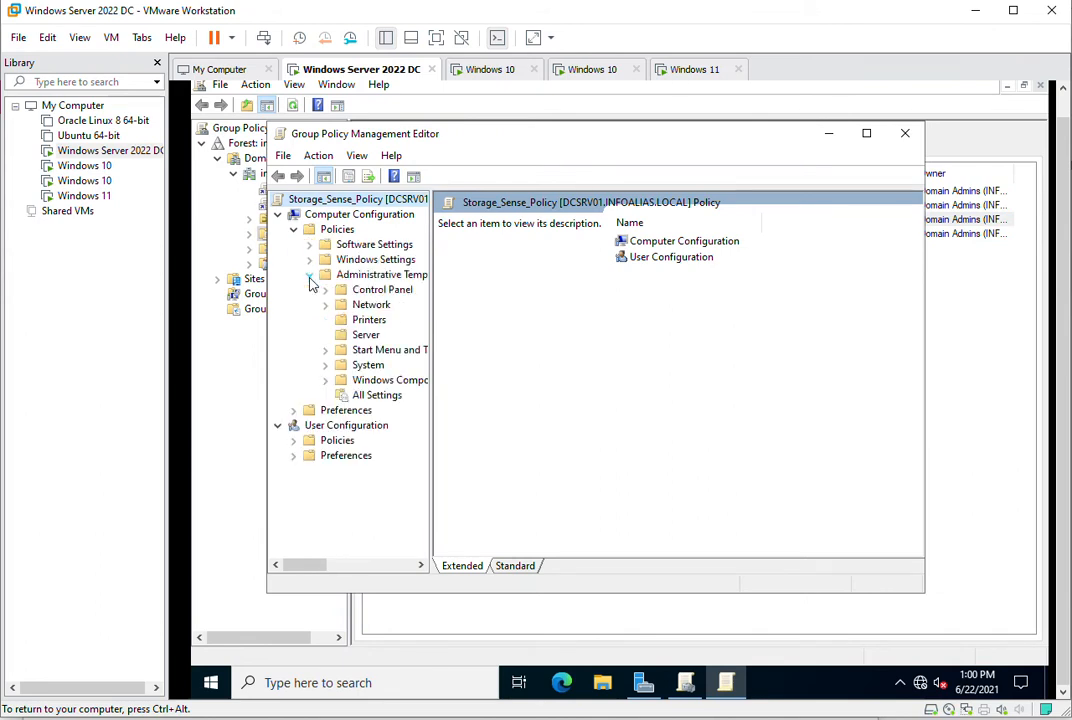
double_click(360, 366)
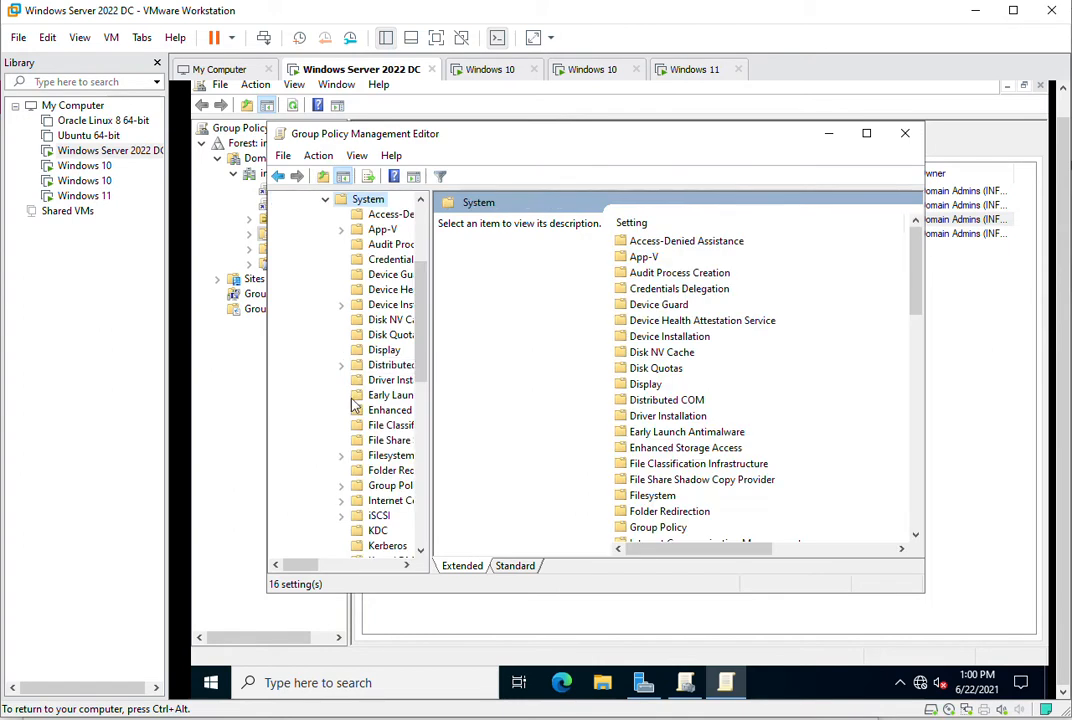
left_click_drag(430, 486, 528, 483)
left_click_drag(519, 354, 521, 496)
left_click(400, 456)
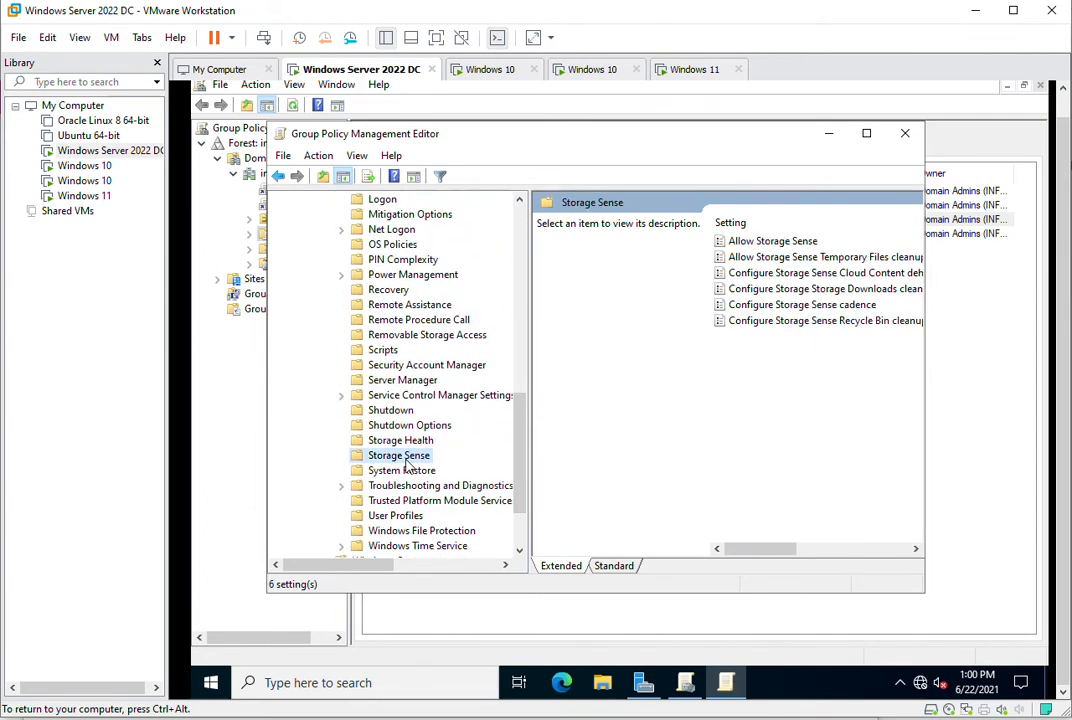
left_click(866, 133)
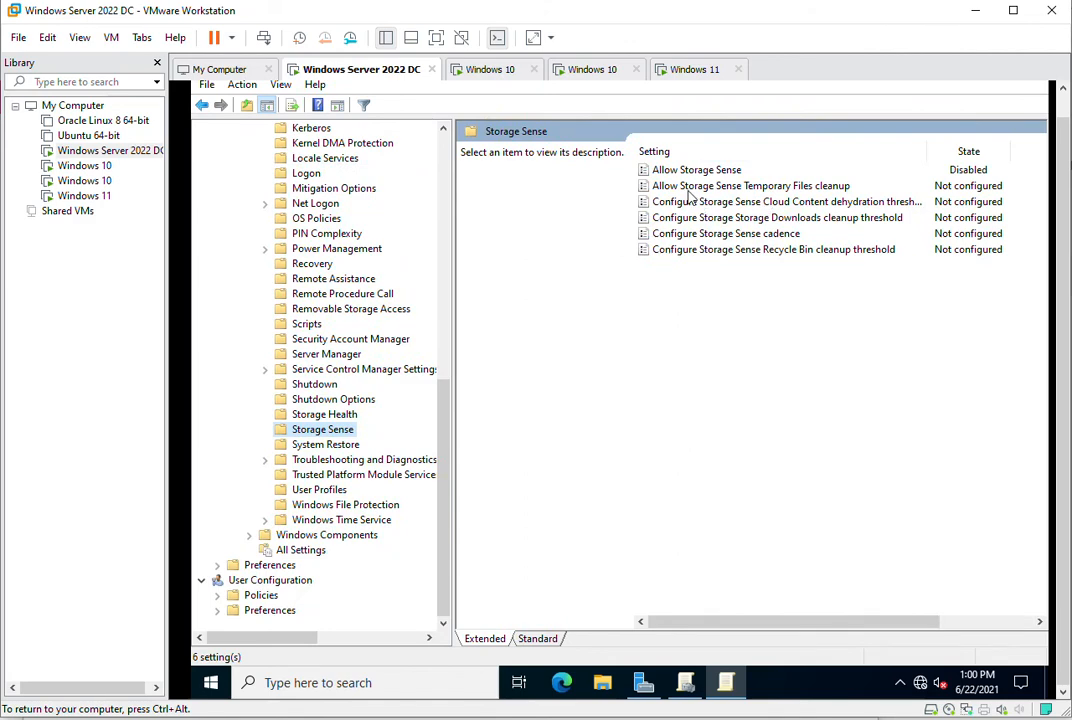
Step: Set the Allow Storage Sense policy to Enabled and apply it
double_click(679, 176)
left_click(254, 205)
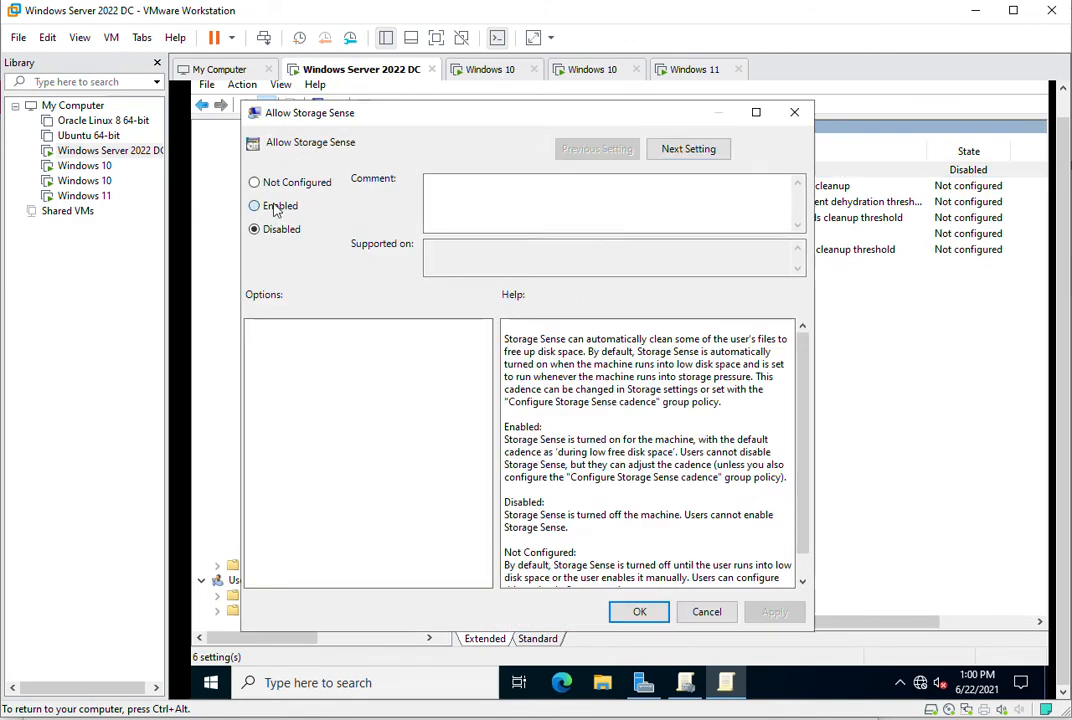
left_click(773, 612)
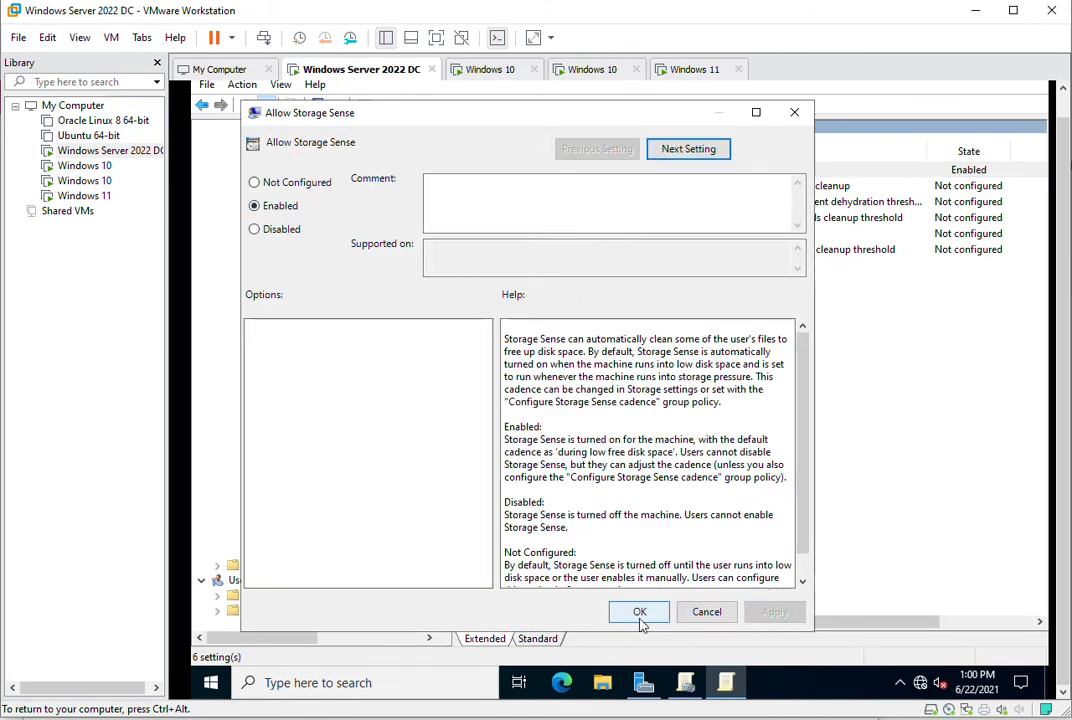
left_click(640, 612)
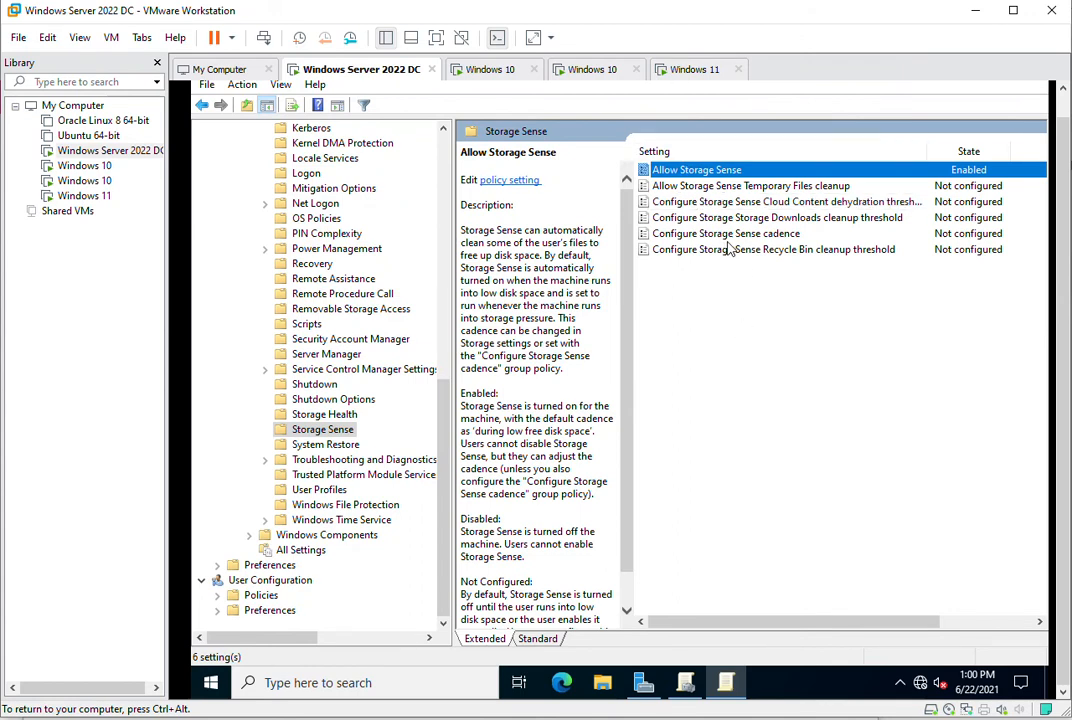
Step: Set the Allow Storage Sense Temporary Files cleanup policy to Enabled and apply it
double_click(715, 186)
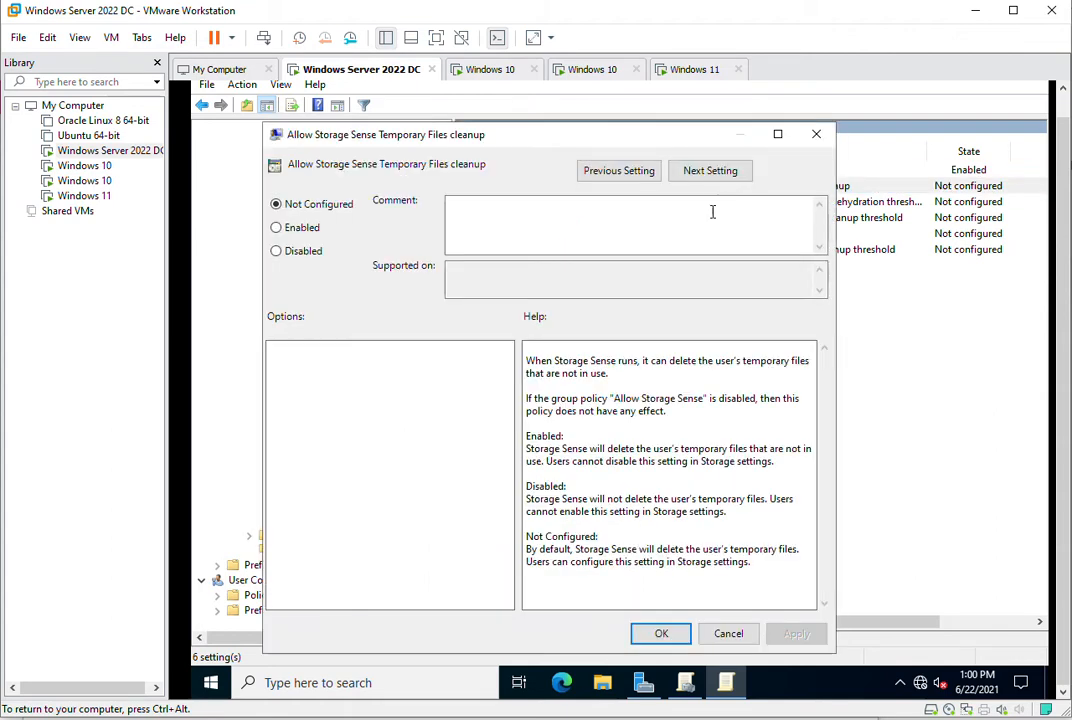
left_click(305, 230)
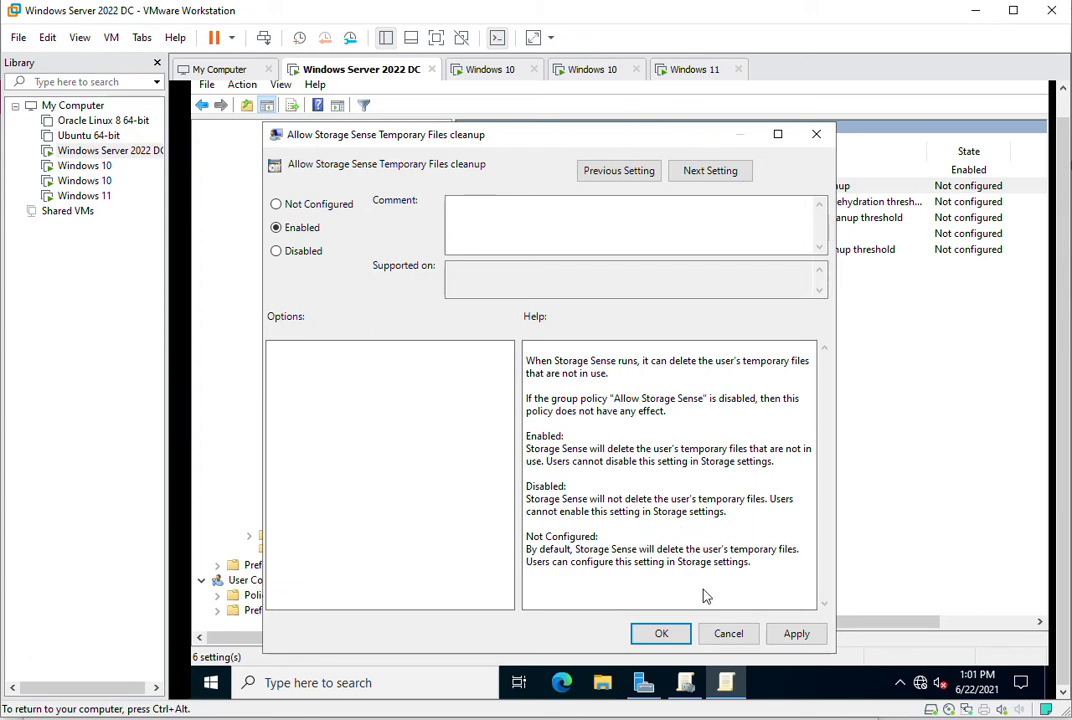
left_click(797, 636)
left_click(667, 637)
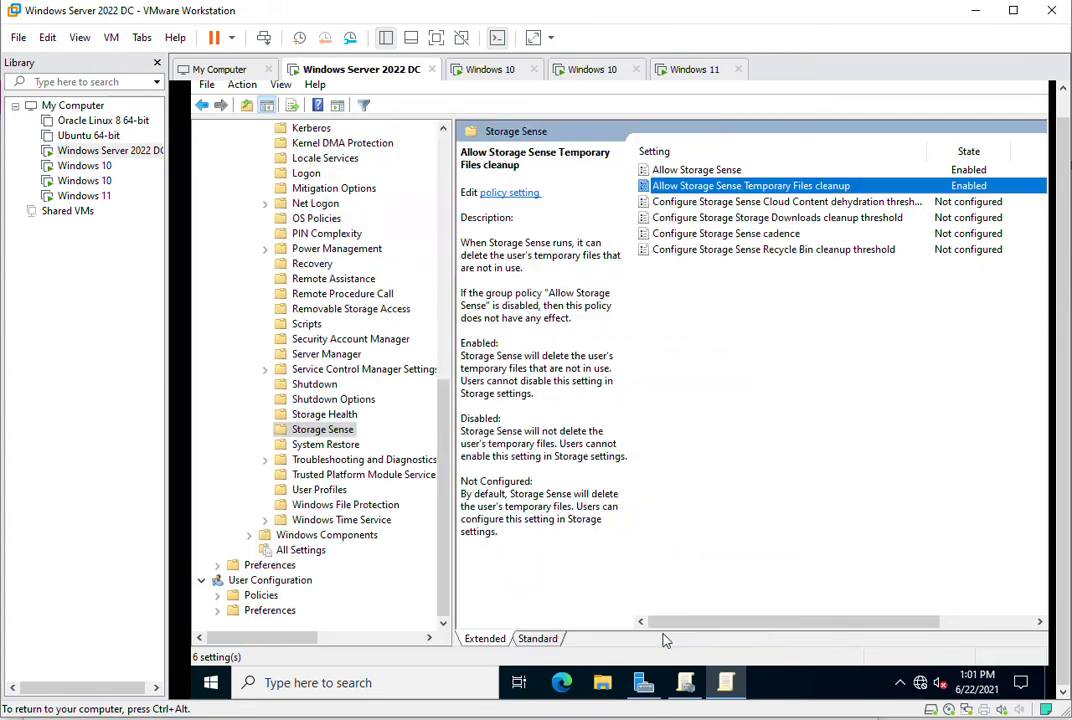
Step: Review the Configure Storage Sense Cloud Content dehydration threshold policy and close it without changes
double_click(690, 209)
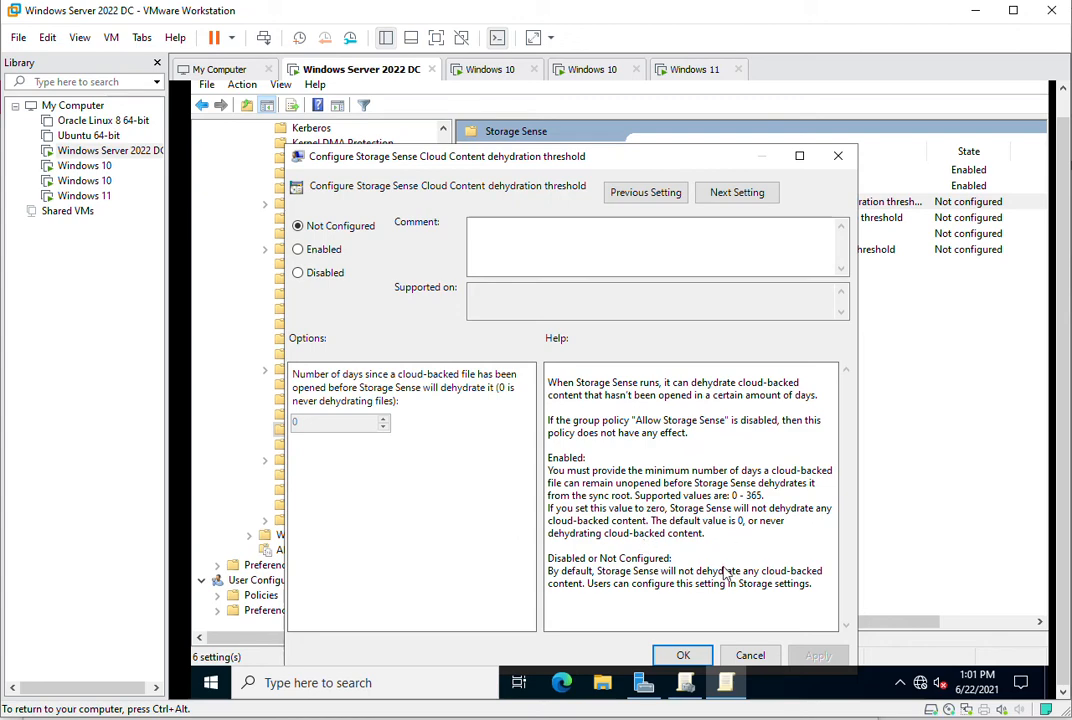
left_click(684, 655)
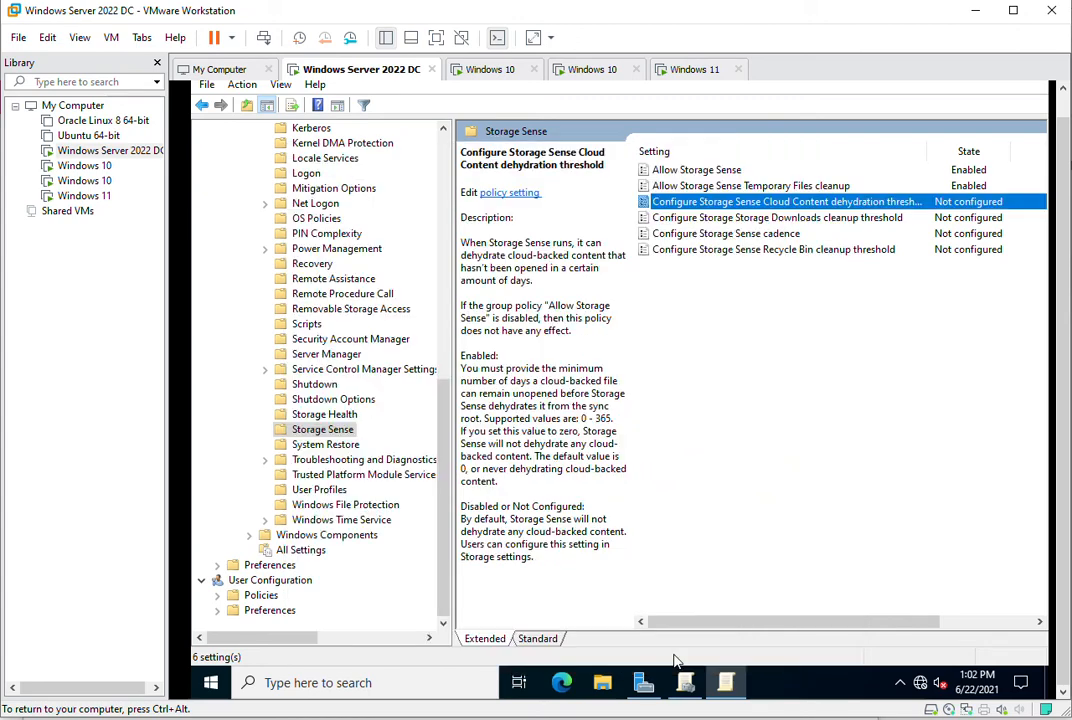
Step: Enable the Configure Storage Storage Downloads cleanup threshold policy with a minimum file age of 5 days and apply it
double_click(706, 217)
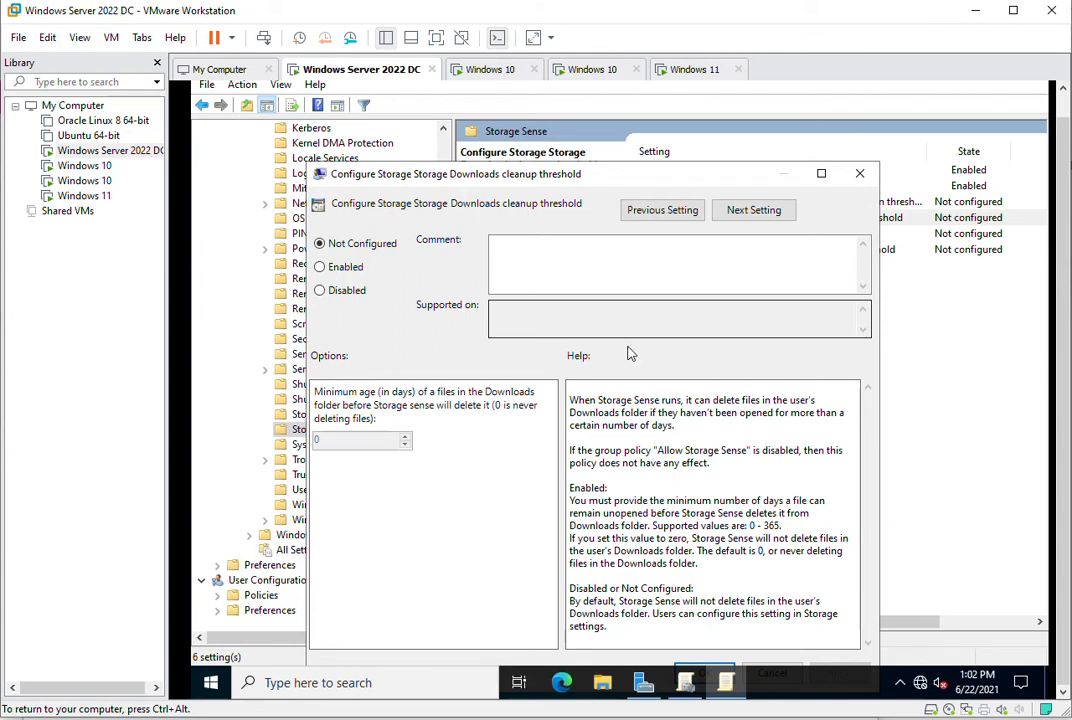
left_click(321, 271)
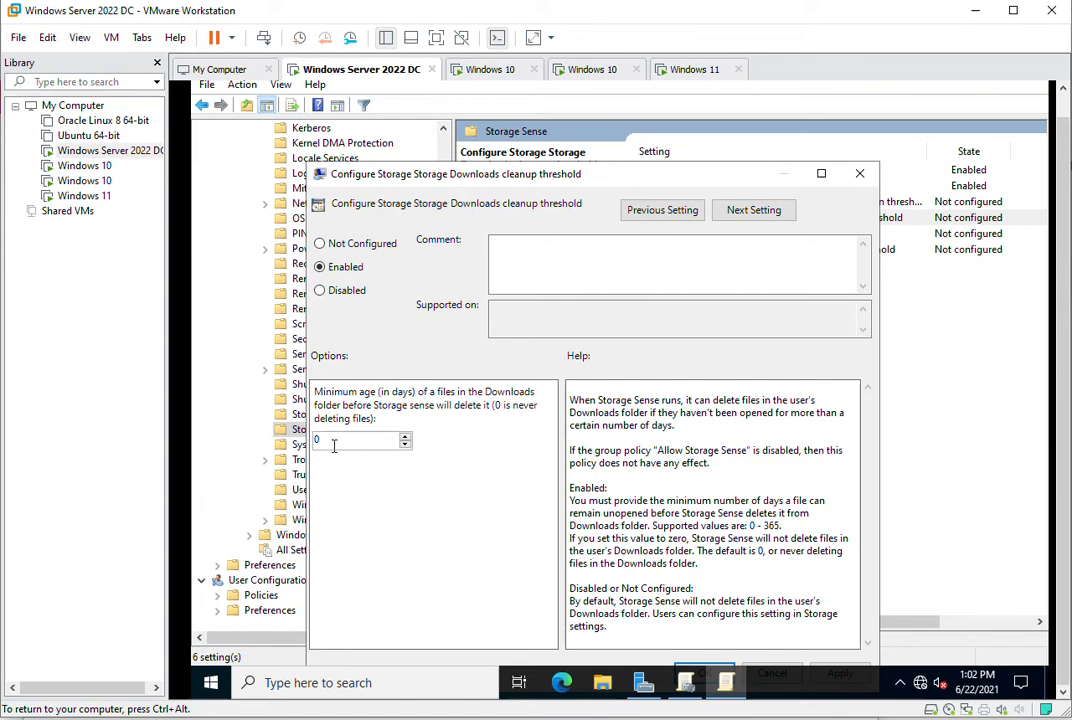
left_click_drag(333, 446, 283, 446)
type("5")
left_click_drag(476, 182, 478, 122)
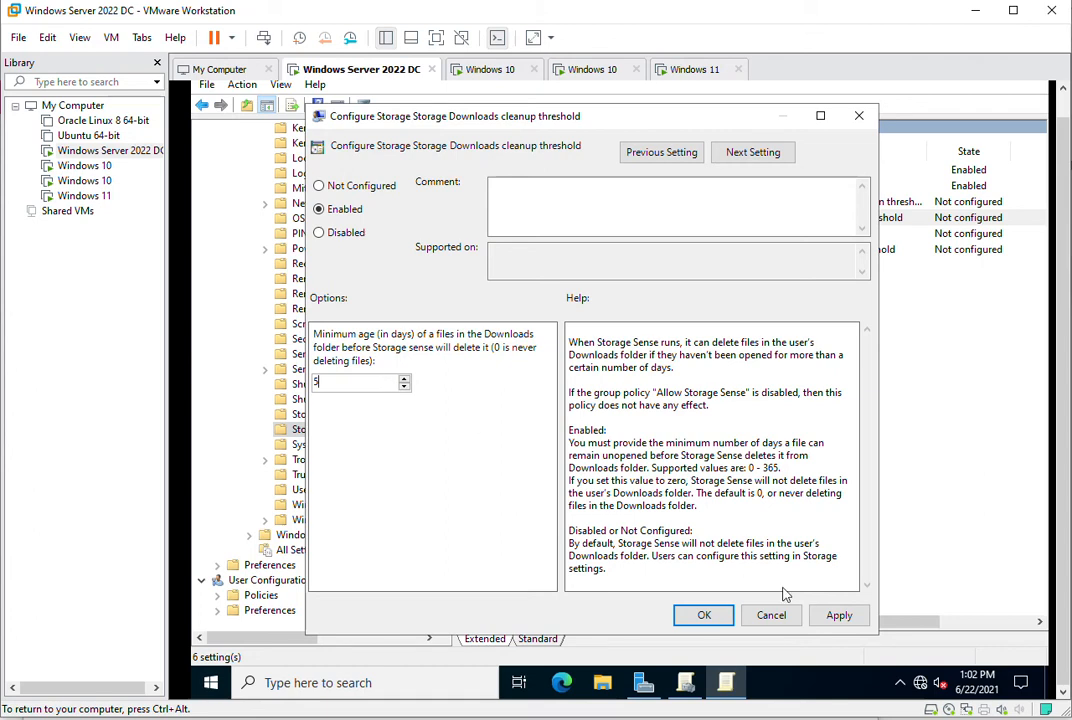
left_click(838, 616)
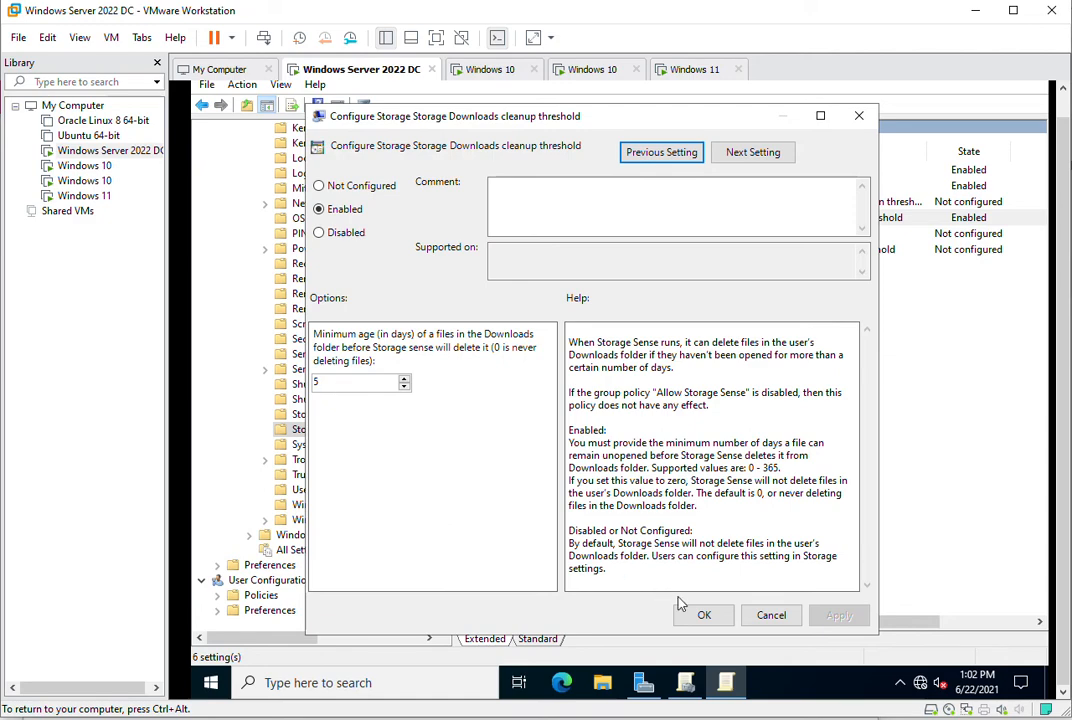
left_click(697, 615)
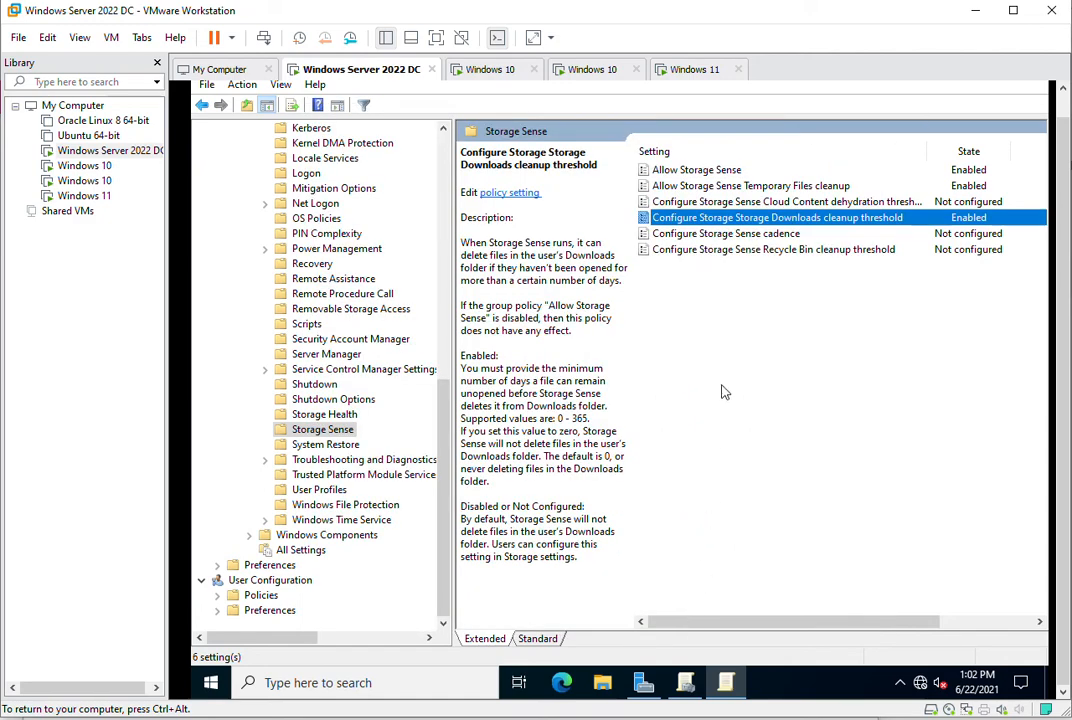
Step: Enable the Configure Storage Sense cadence policy, set Storage Sense to run every month, and apply it
double_click(687, 236)
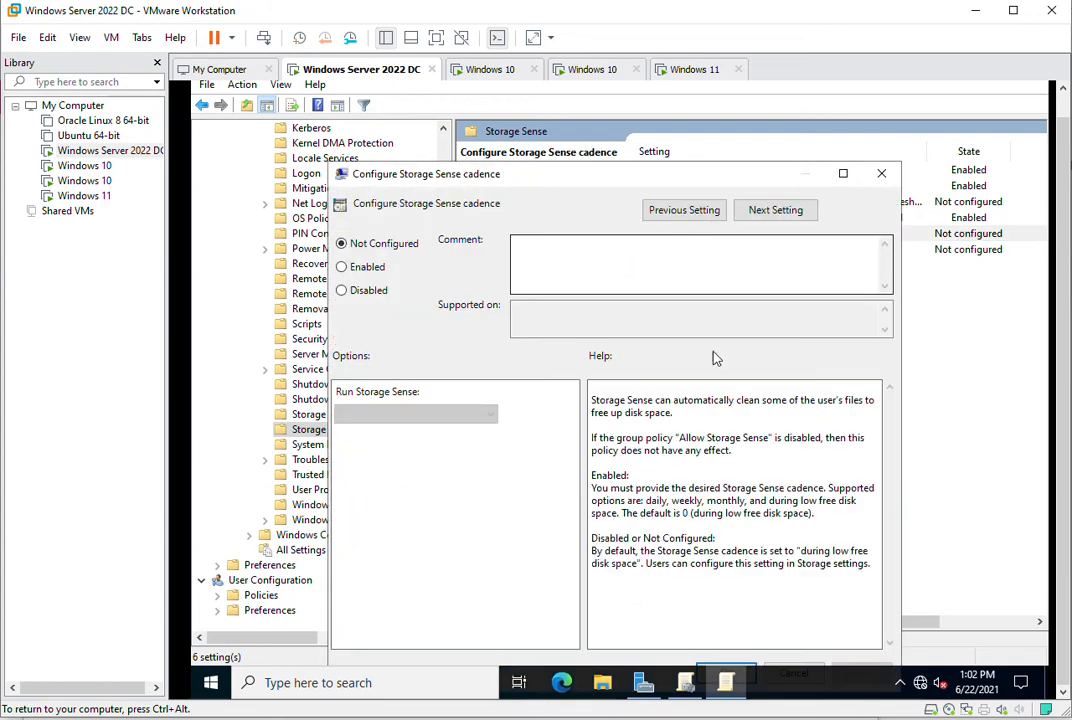
left_click(347, 267)
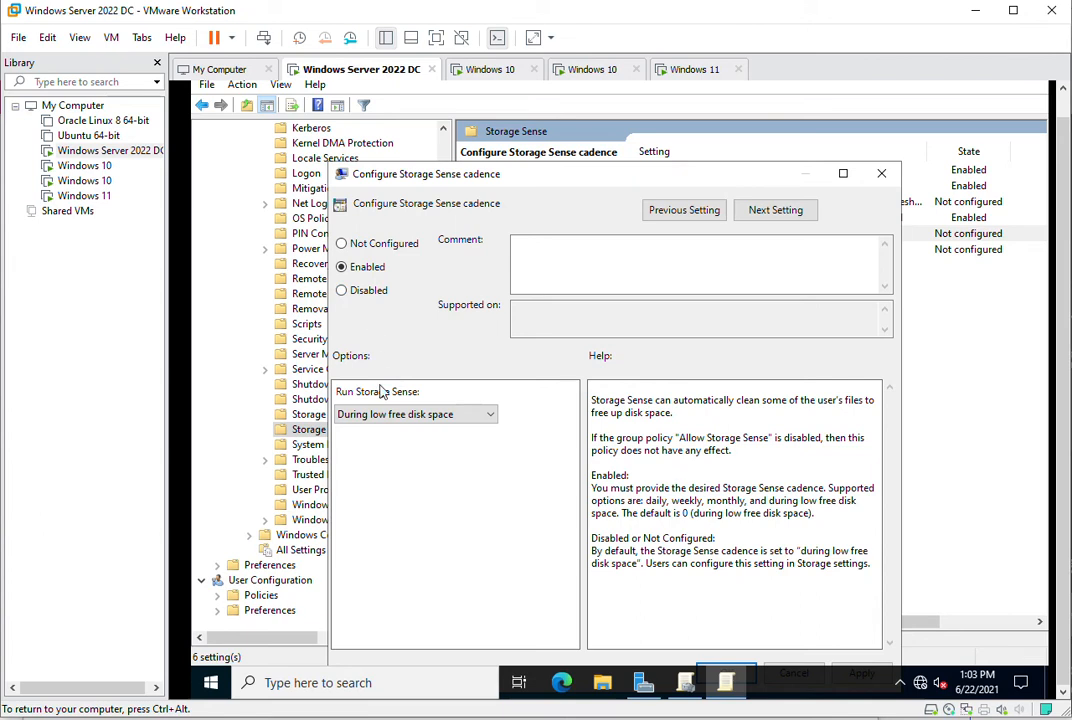
left_click(377, 420)
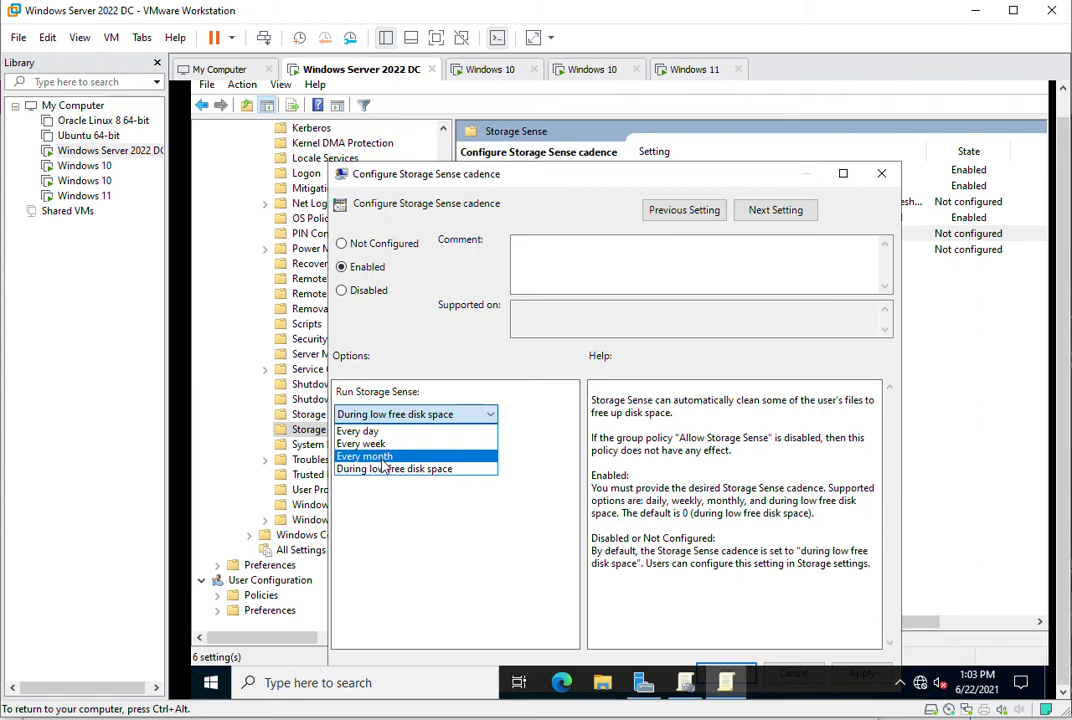
left_click(382, 457)
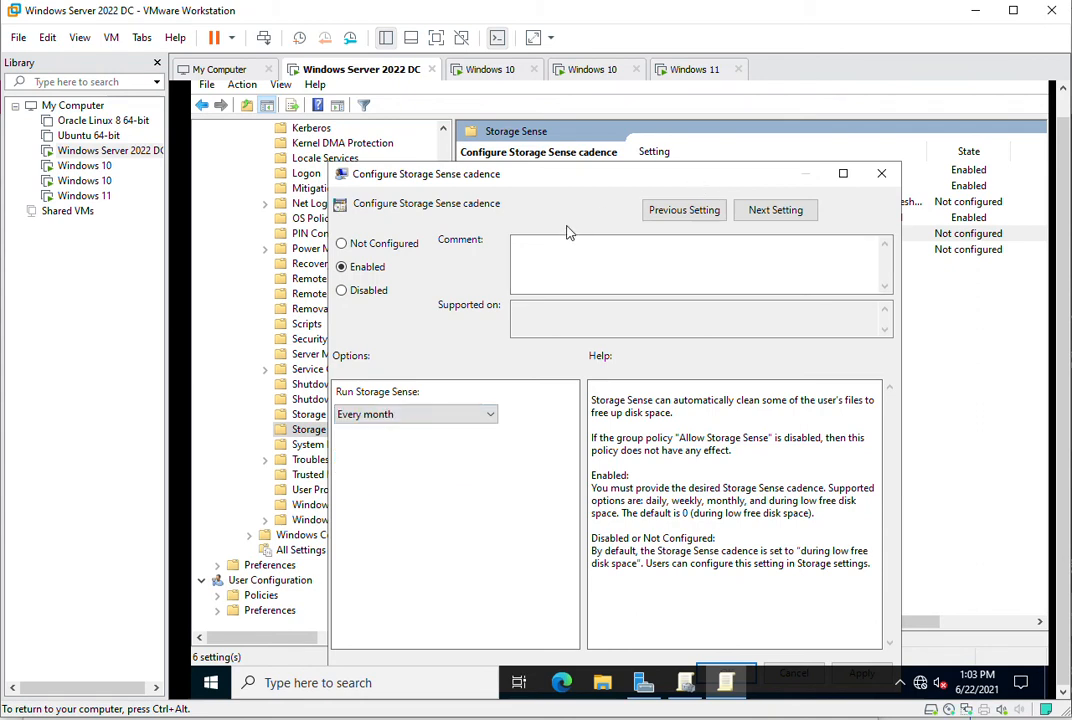
left_click_drag(530, 174, 531, 122)
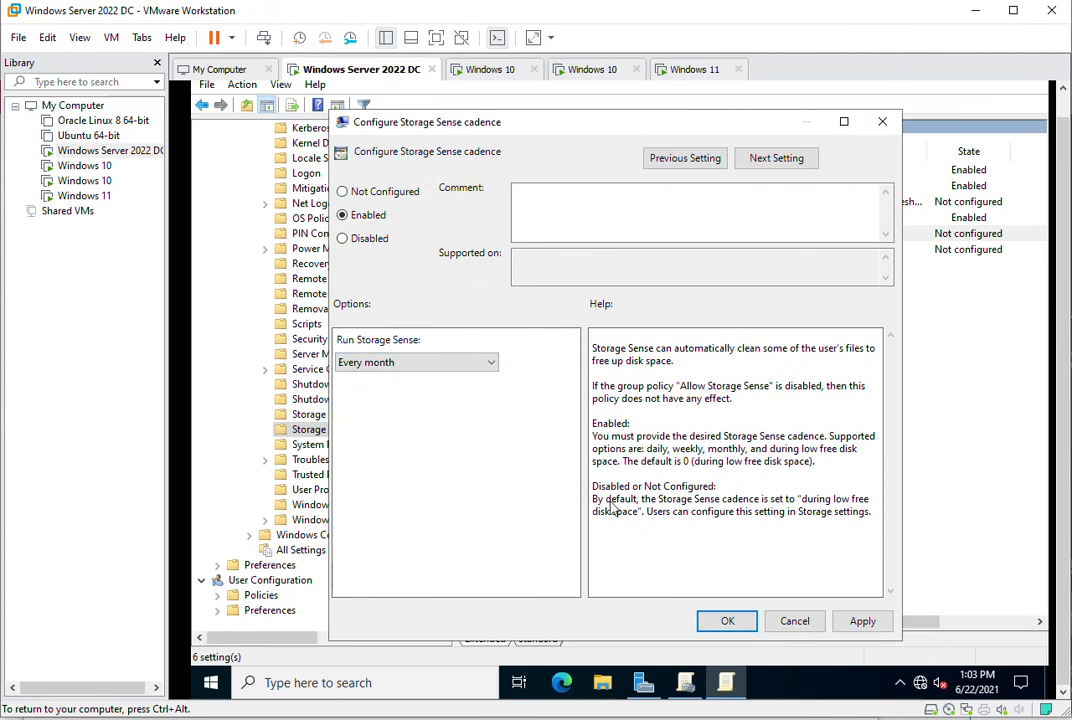
left_click(862, 621)
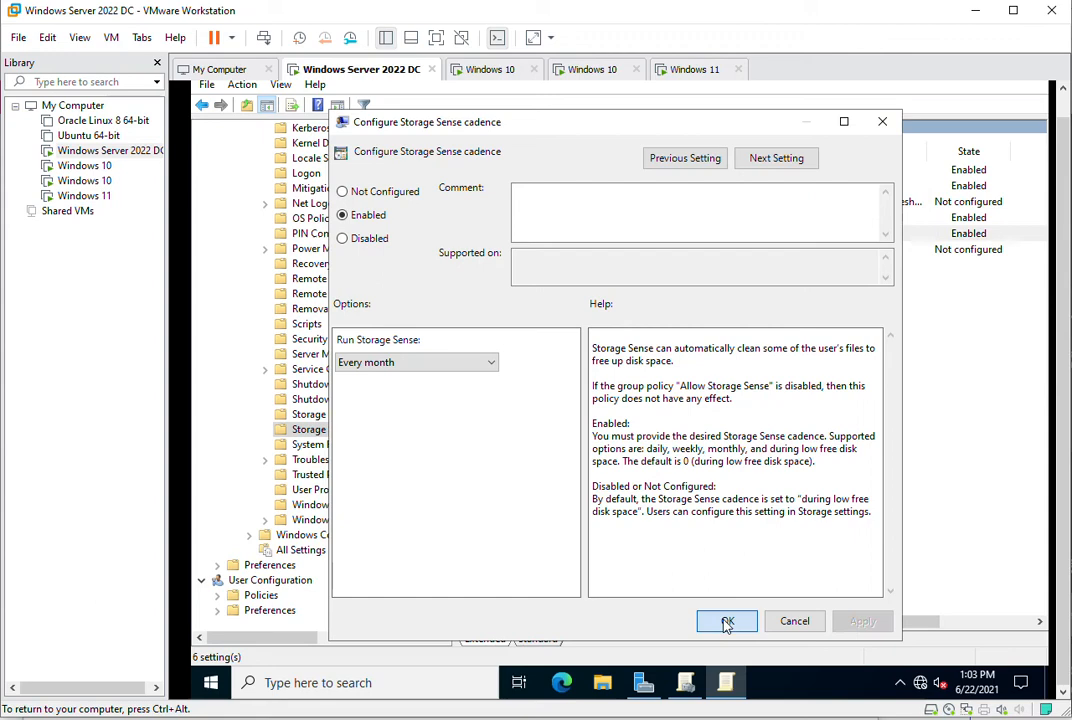
left_click(727, 621)
Step: Enable the Configure Storage Sense Recycle Bin cleanup threshold policy with a minimum file age of 10 days and apply it
double_click(697, 251)
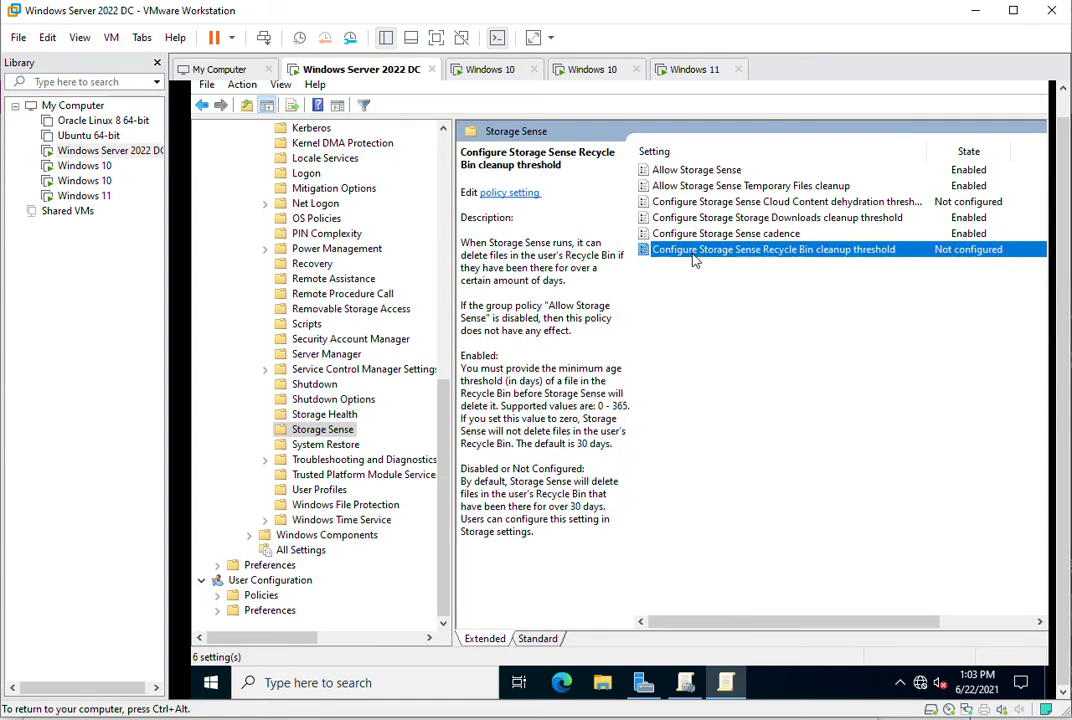
left_click(234, 184)
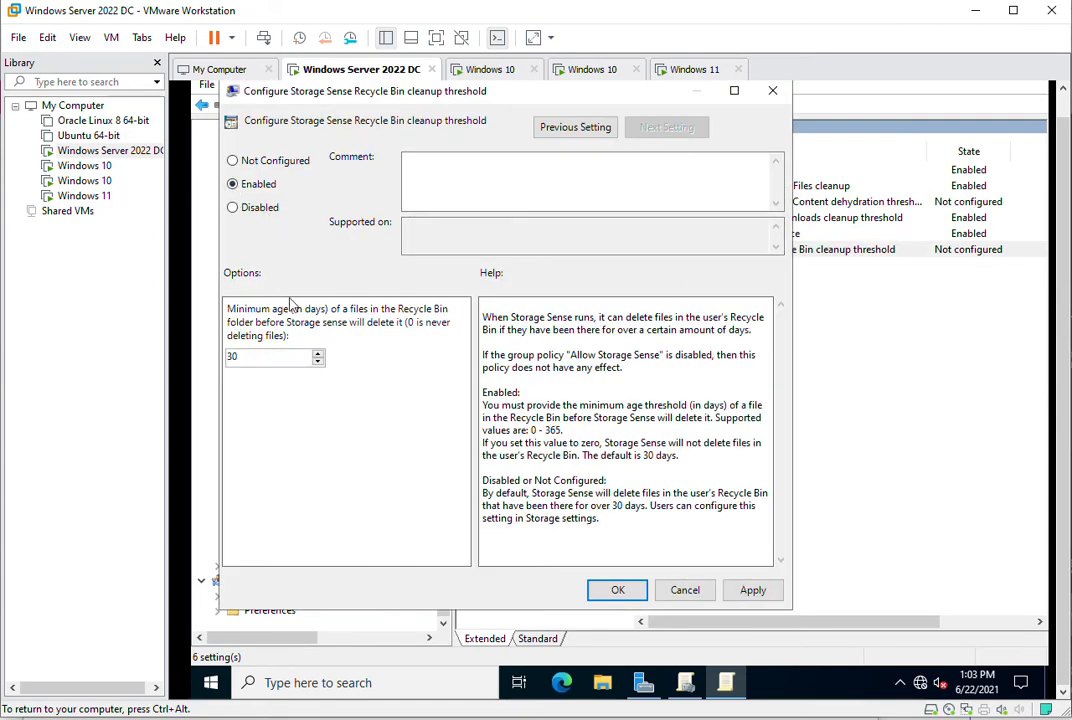
left_click_drag(263, 357, 213, 355)
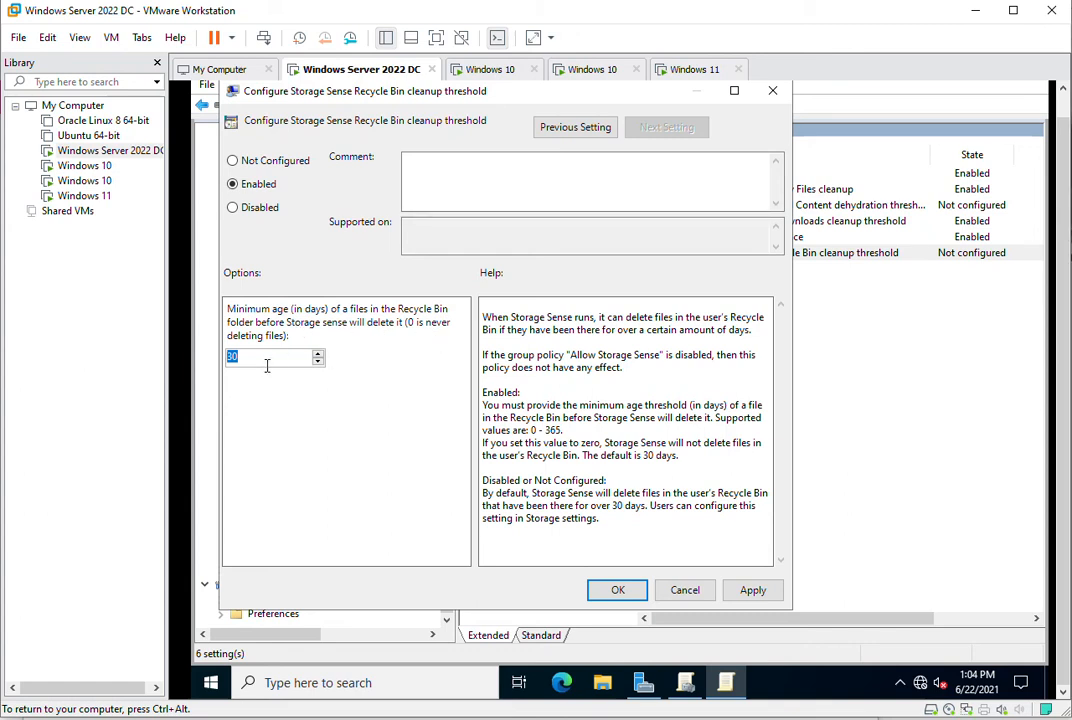
type("0")
left_click_drag(254, 356, 195, 362)
type("10")
left_click(755, 592)
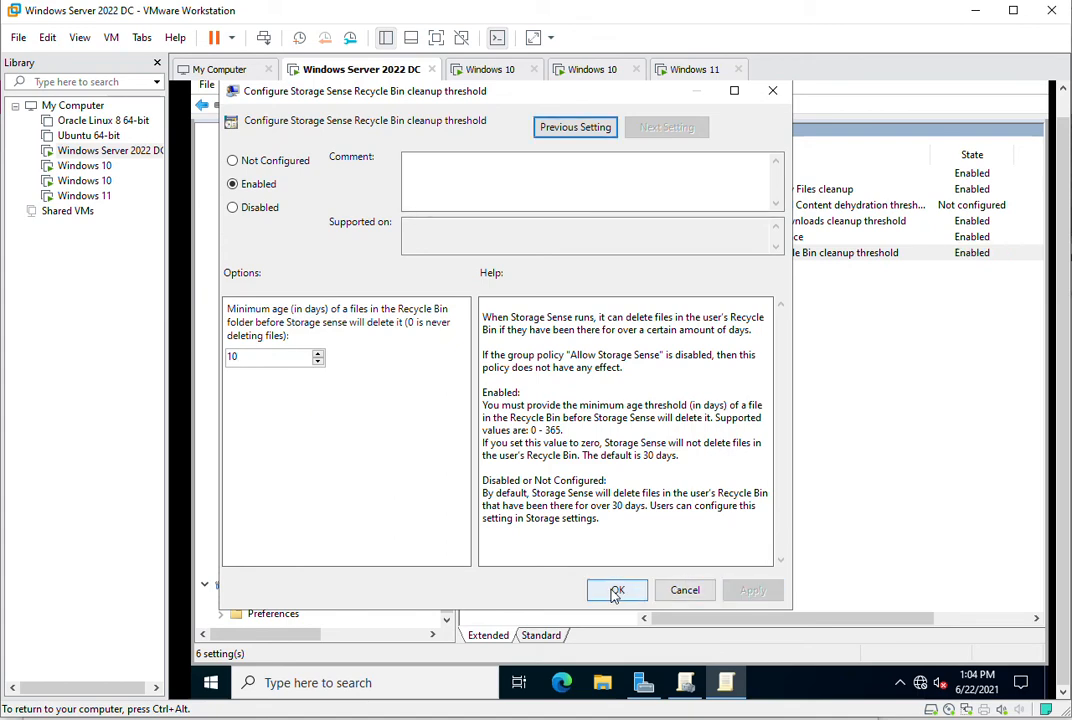
left_click(615, 591)
left_click(778, 507)
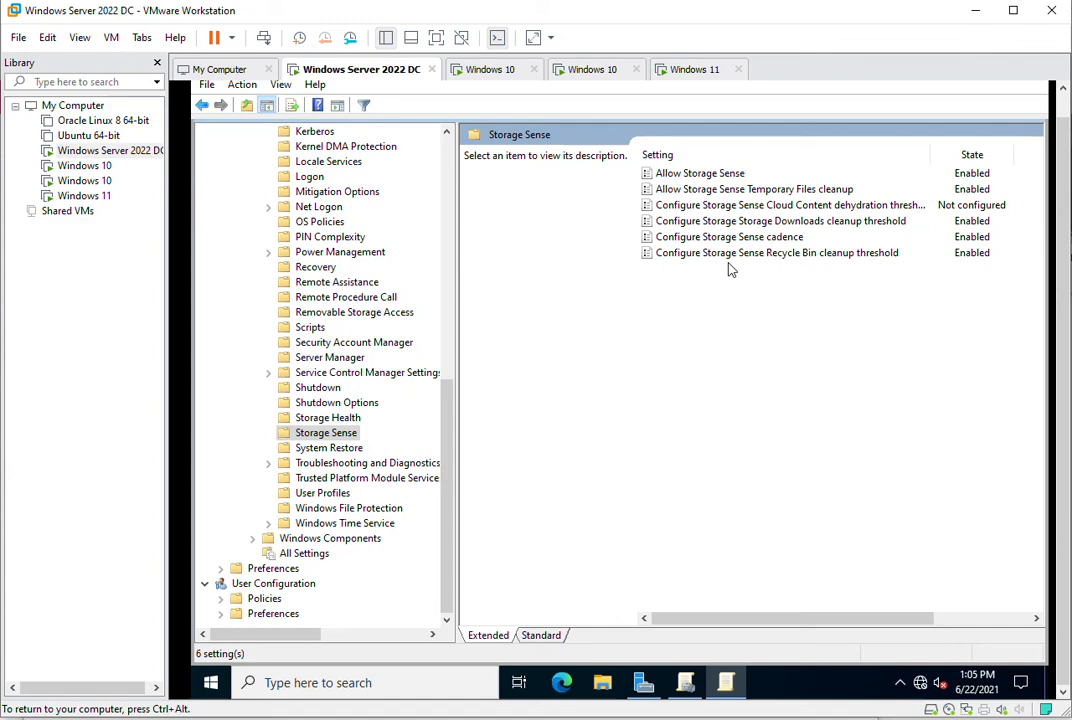
left_click_drag(447, 444, 450, 140)
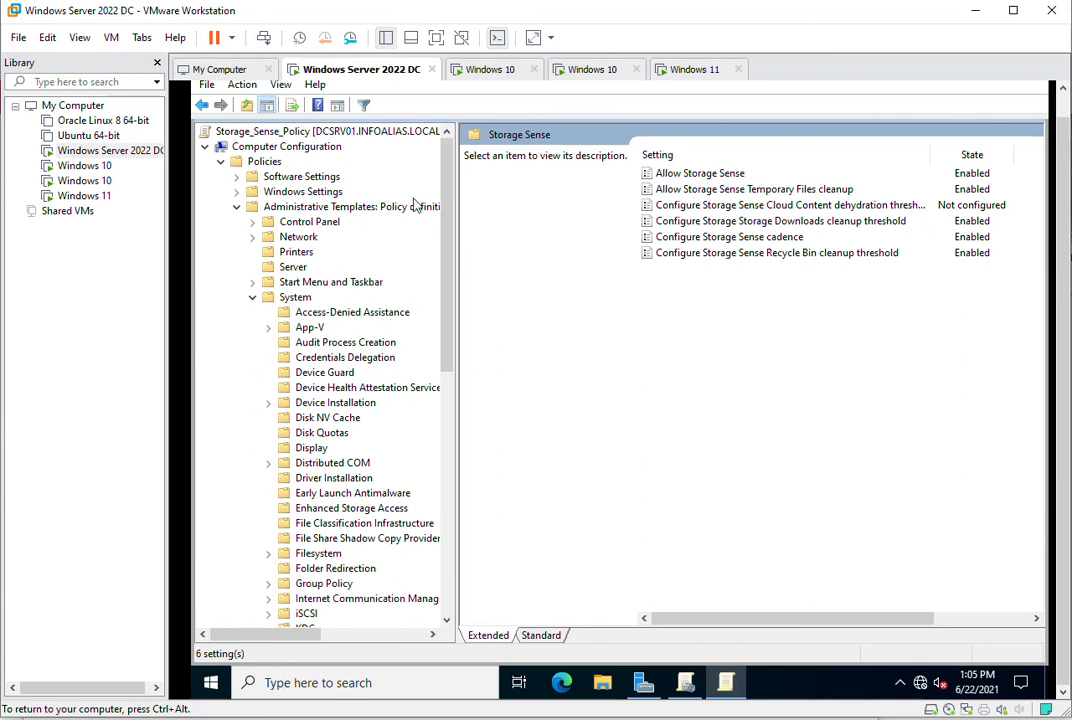